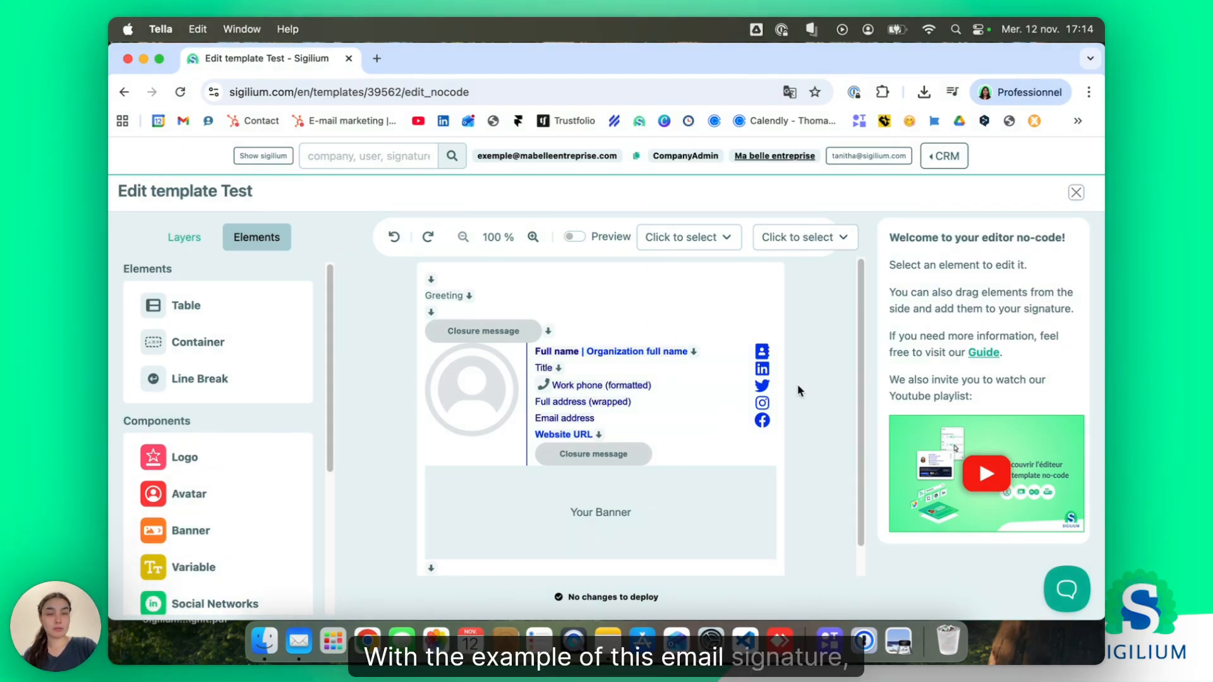
- Examine the settings offered for the Email address variable and the adjacent avatar cell, looking for spacing options
{"action": "left_click", "coordinate": [550, 419]}
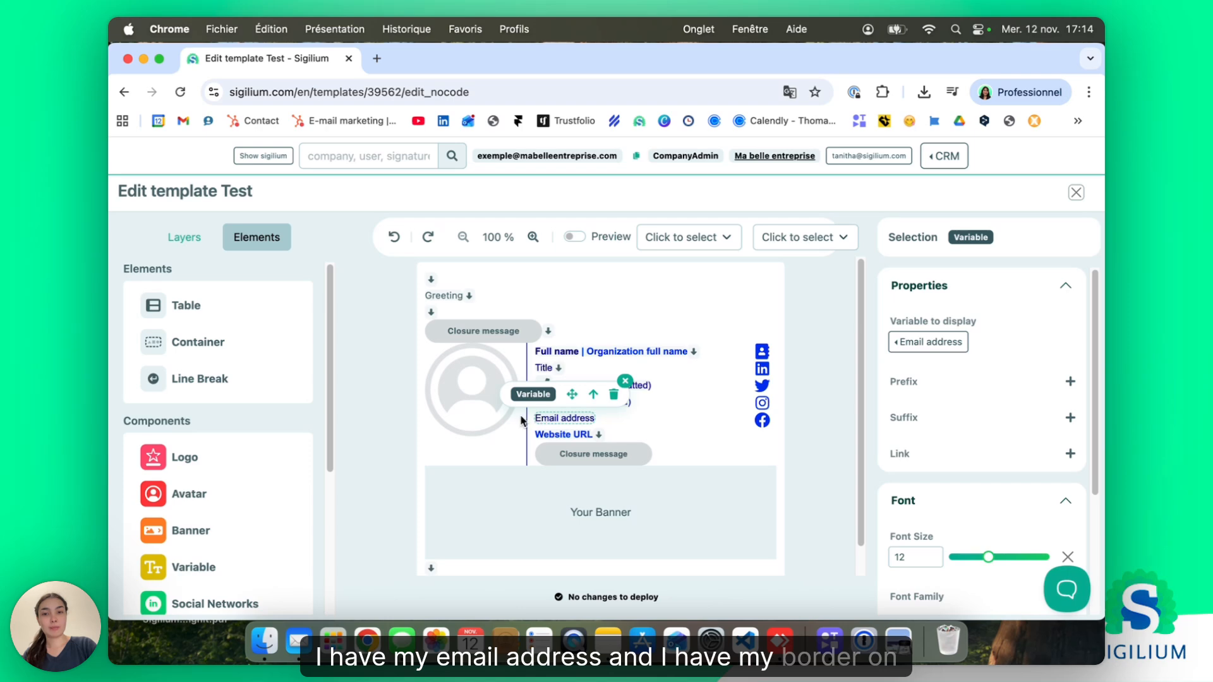
{"action": "left_click", "coordinate": [523, 420]}
{"action": "left_click", "coordinate": [550, 420]}
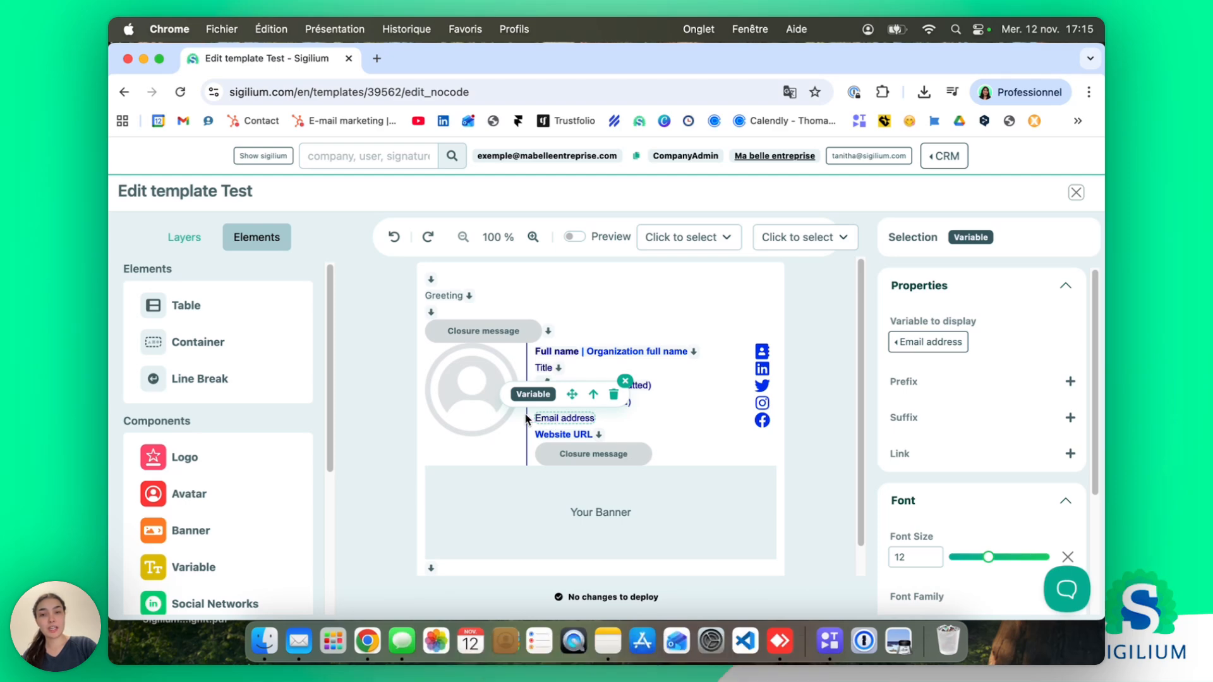
{"action": "left_click", "coordinate": [522, 419]}
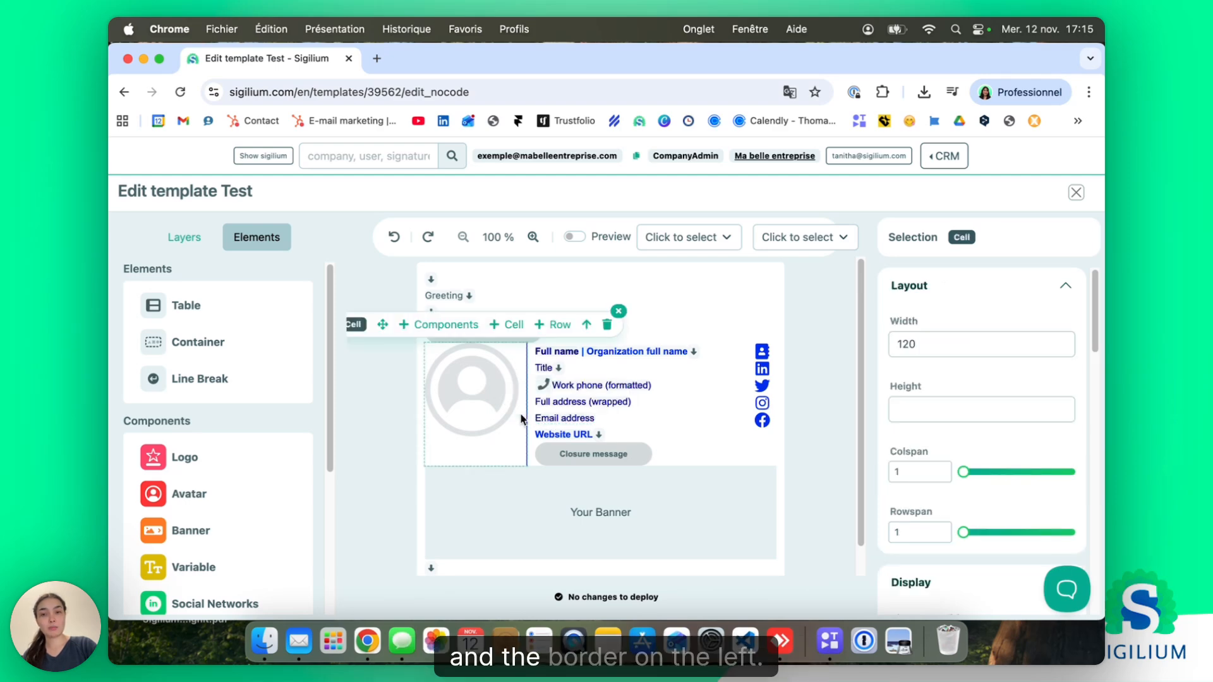
{"action": "left_click", "coordinate": [569, 421]}
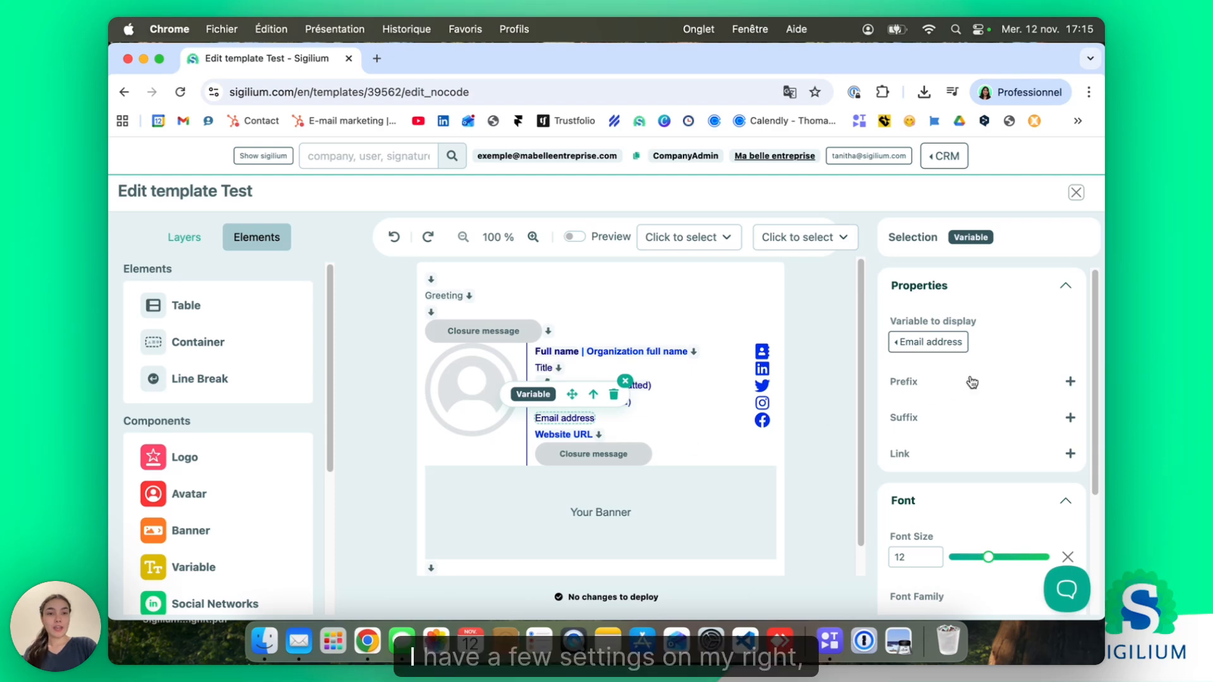
{"action": "scroll", "coordinate": [972, 379], "scroll_direction": "down", "scroll_amount": 3}
{"action": "scroll", "coordinate": [976, 383], "scroll_direction": "up", "scroll_amount": 3}
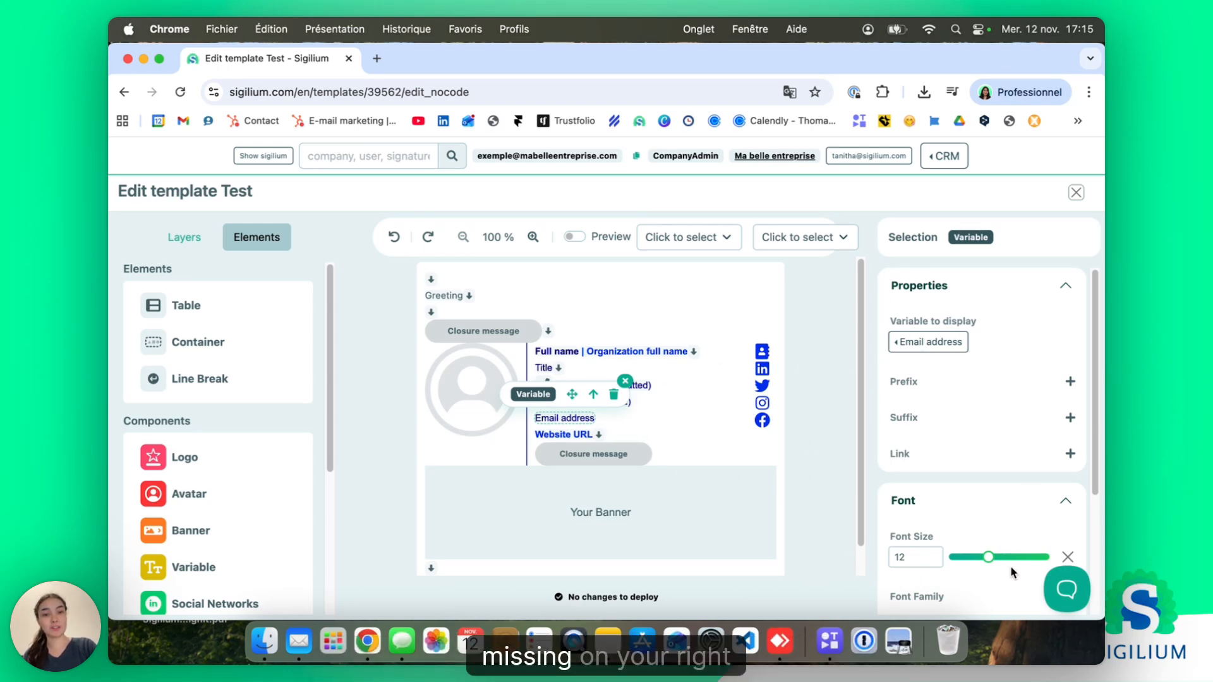
{"action": "scroll", "coordinate": [1013, 369], "scroll_direction": "down", "scroll_amount": 2}
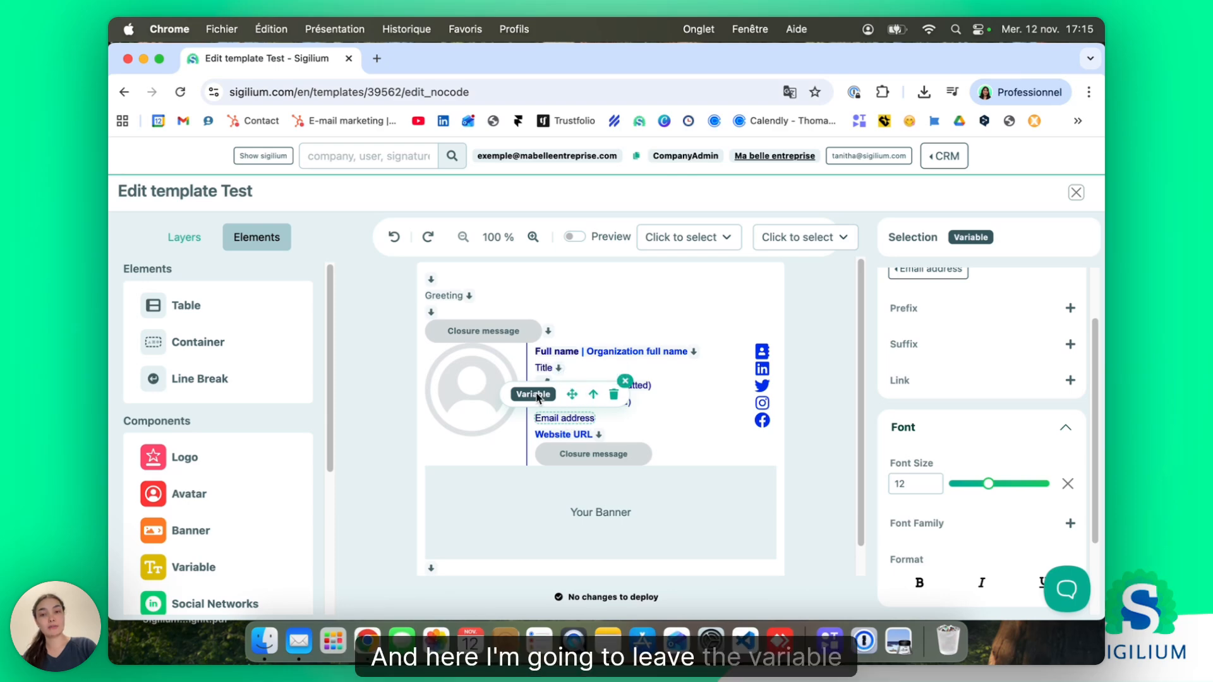
- Set the left padding of the cell containing the Email address variable to 20
{"action": "left_click", "coordinate": [593, 396]}
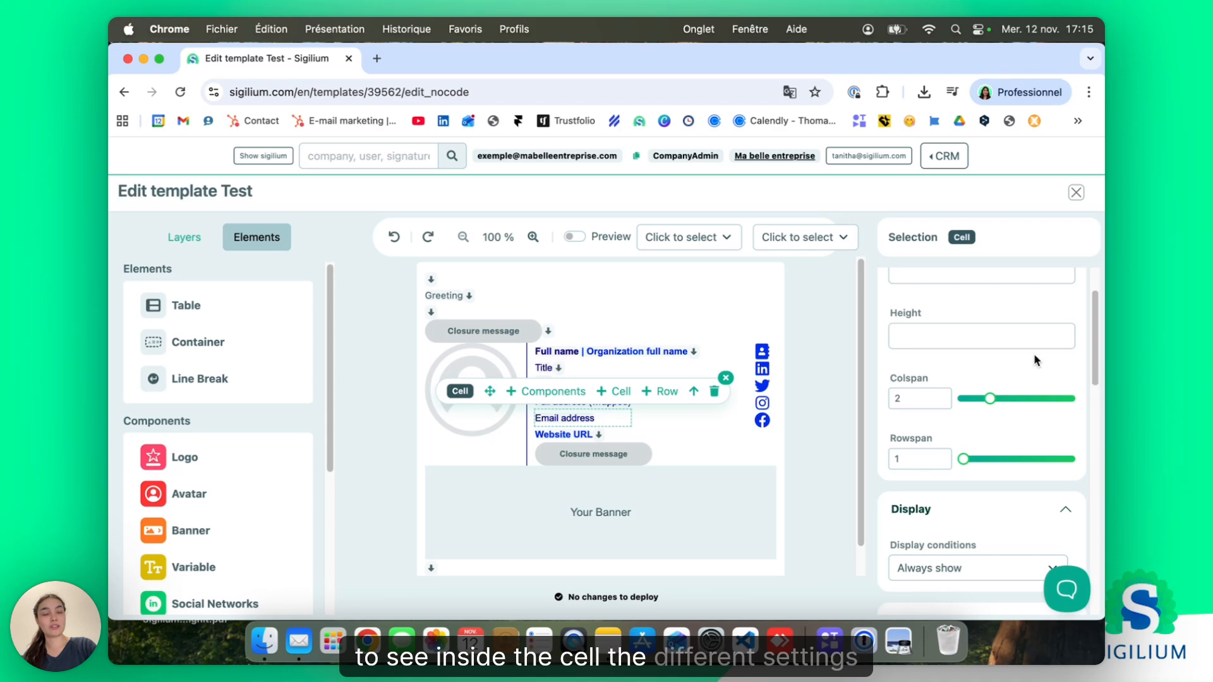
{"action": "scroll", "coordinate": [1027, 361], "scroll_direction": "up", "scroll_amount": 2}
{"action": "scroll", "coordinate": [1018, 362], "scroll_direction": "down", "scroll_amount": 5}
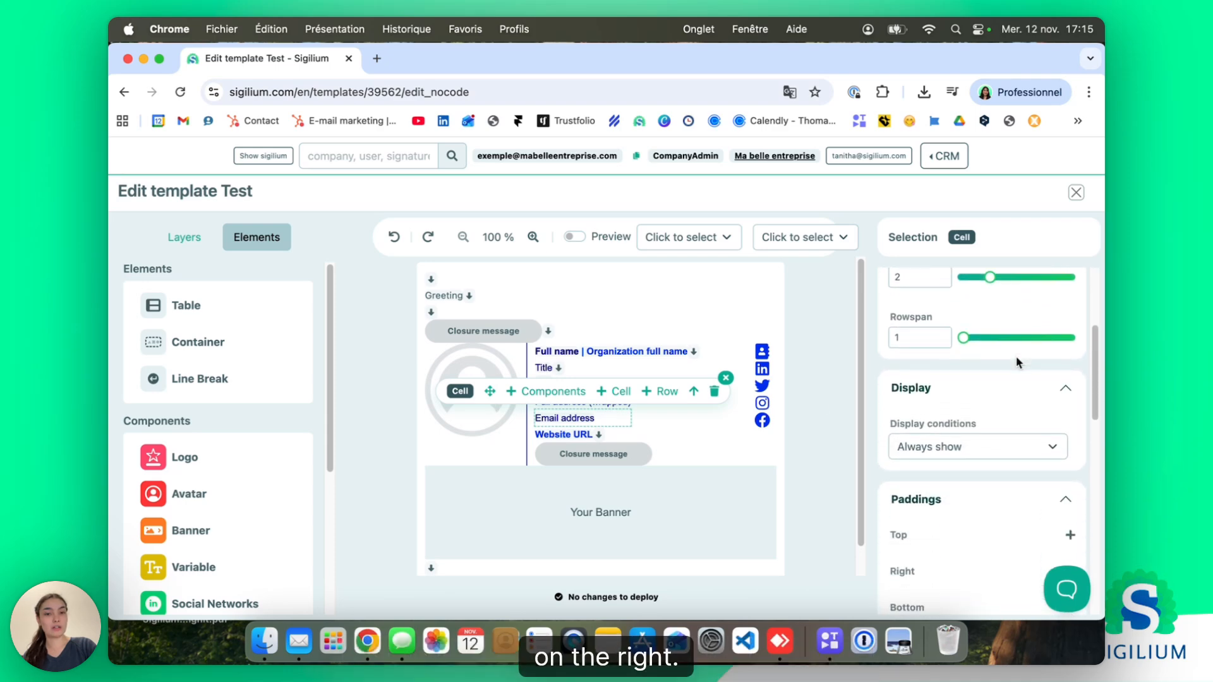
{"action": "left_click", "coordinate": [555, 421]}
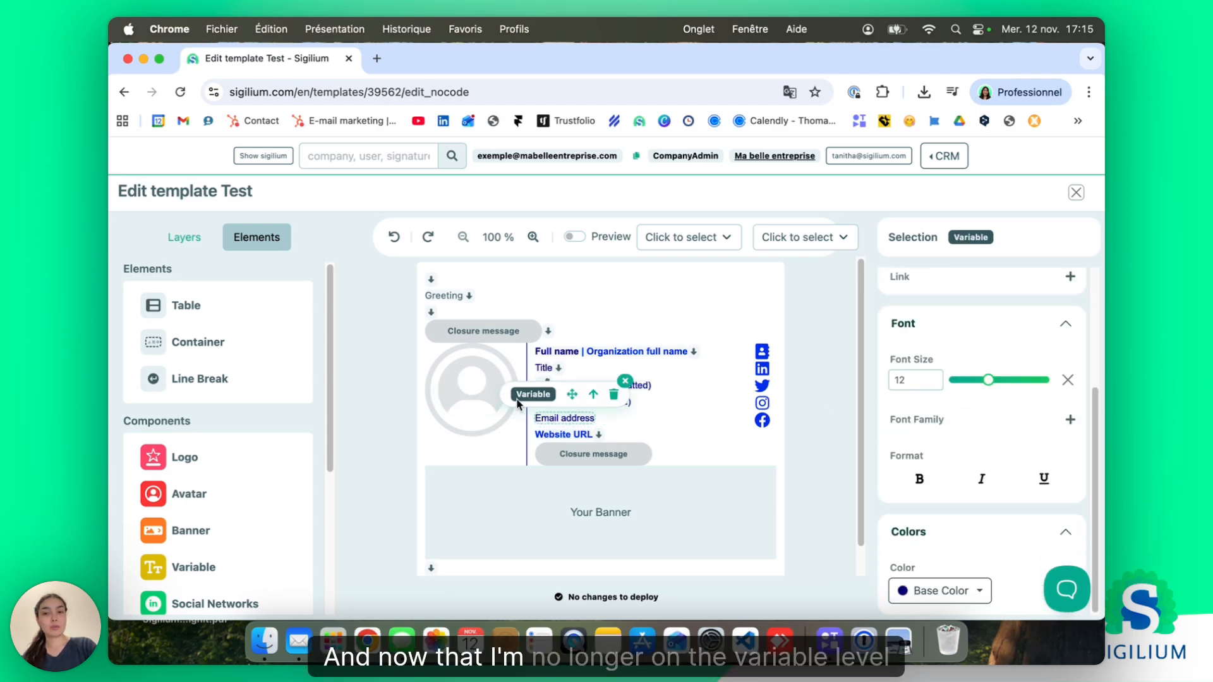
{"action": "left_click", "coordinate": [593, 395]}
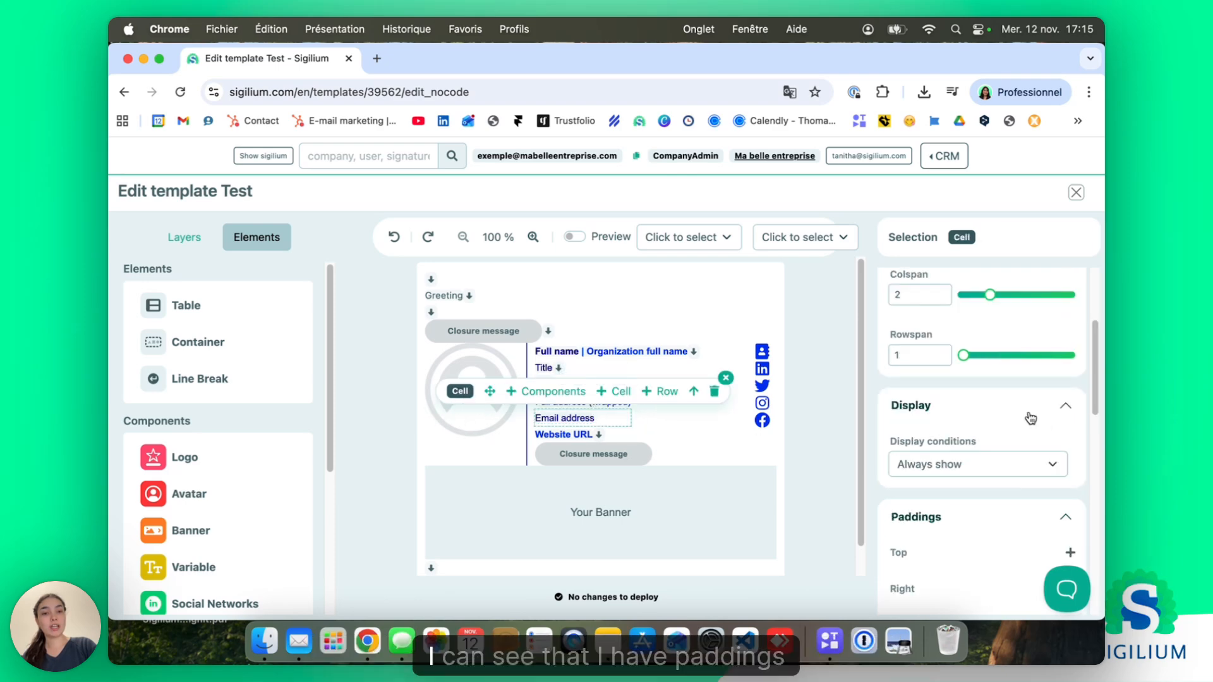
{"action": "scroll", "coordinate": [1027, 411], "scroll_direction": "down", "scroll_amount": 4}
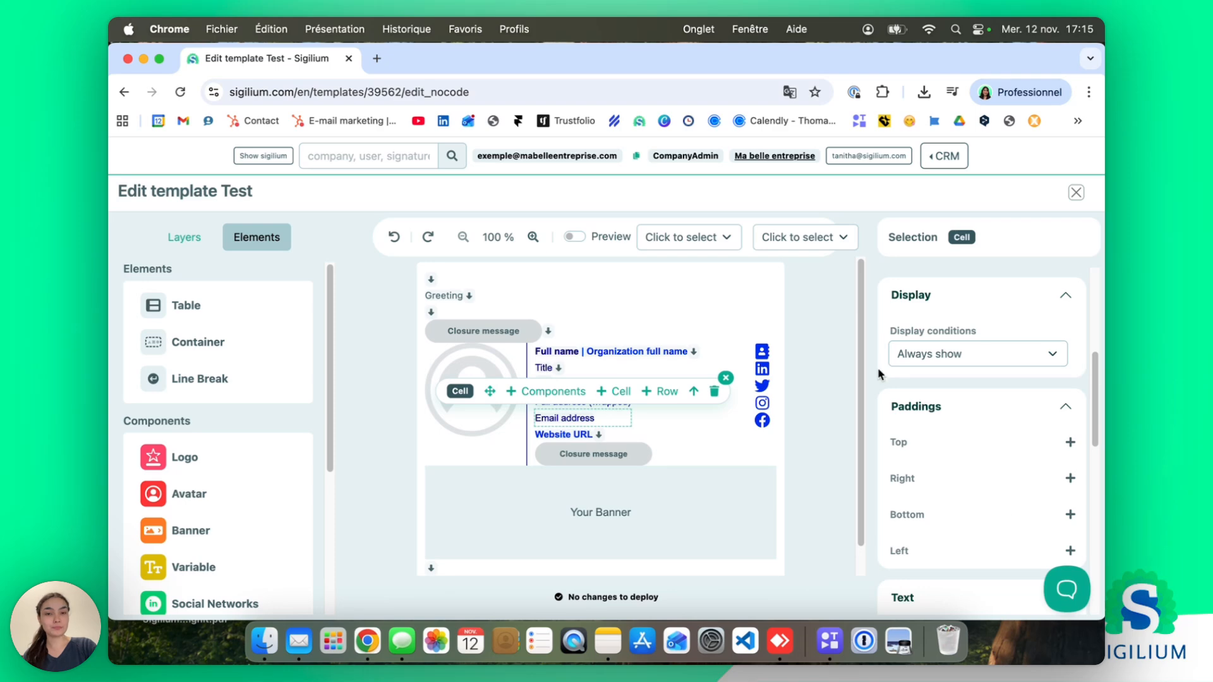
{"action": "left_click", "coordinate": [910, 551]}
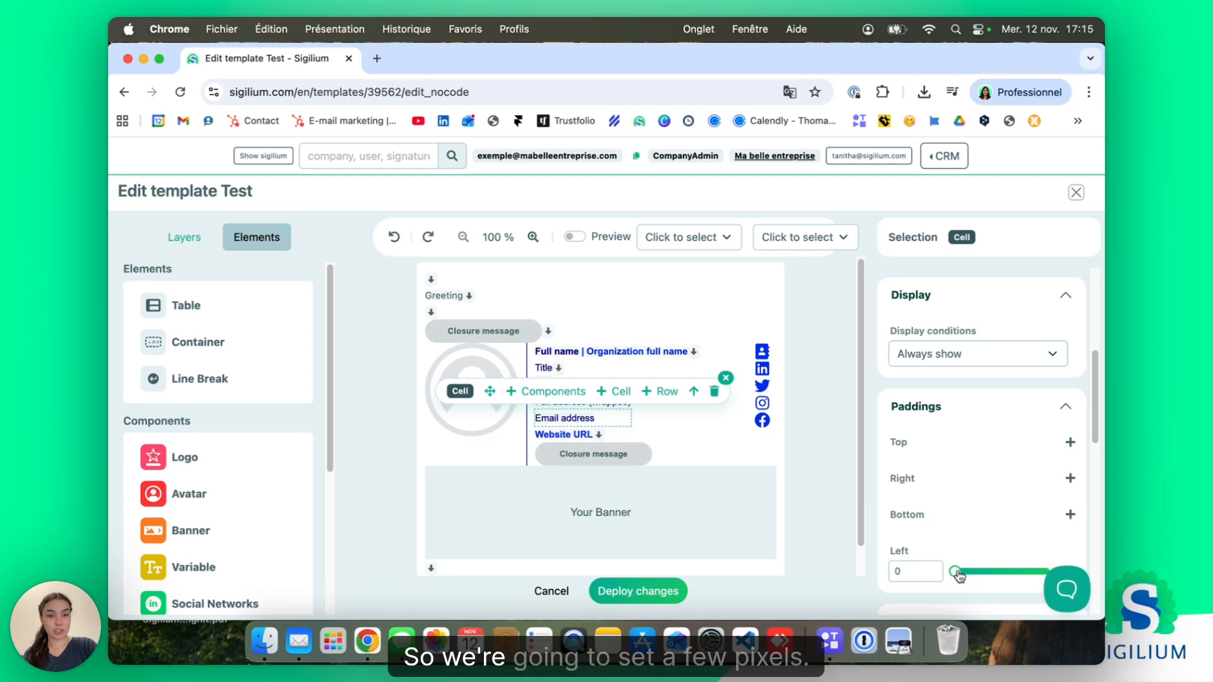
{"action": "left_click_drag", "start_coordinate": [957, 573], "coordinate": [1010, 575]}
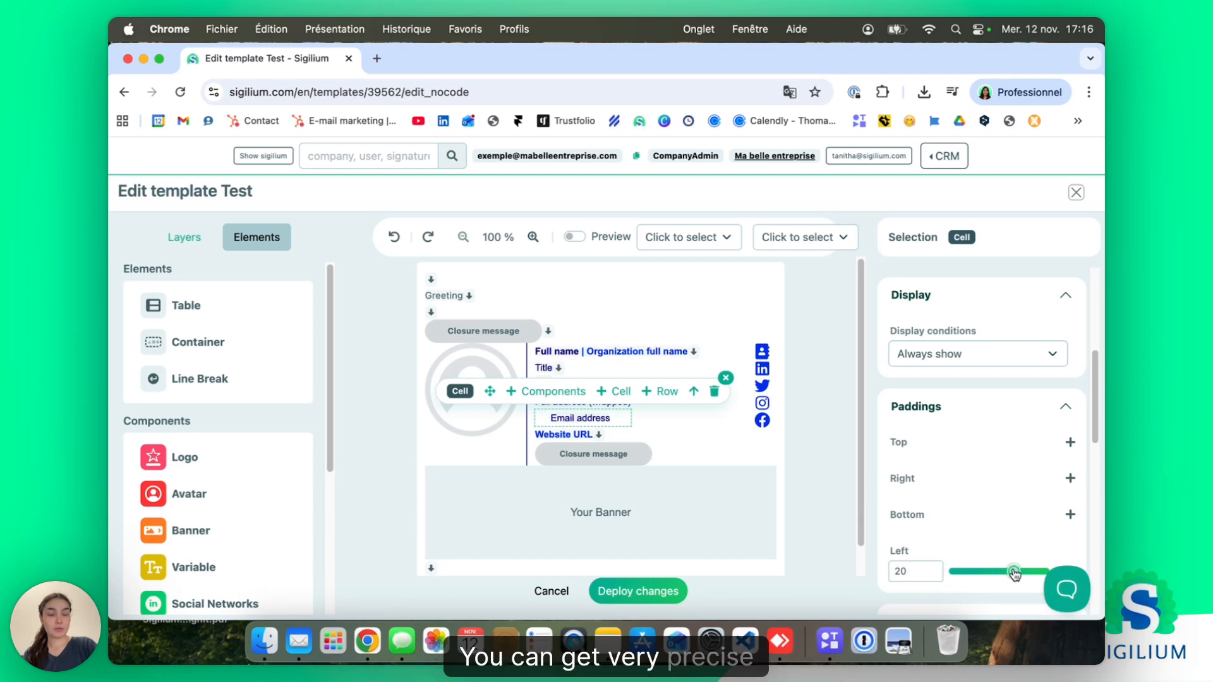
{"action": "left_click", "coordinate": [726, 379]}
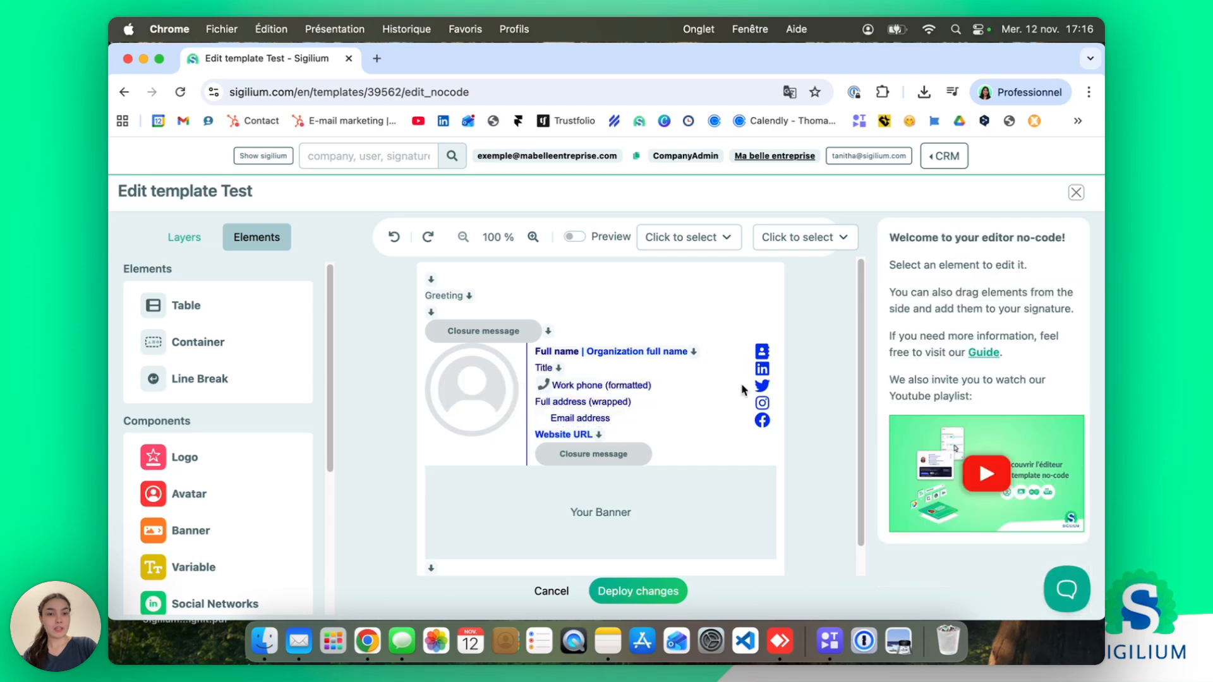
{"action": "left_click", "coordinate": [594, 422]}
{"action": "scroll", "coordinate": [923, 514], "scroll_direction": "down", "scroll_amount": 3}
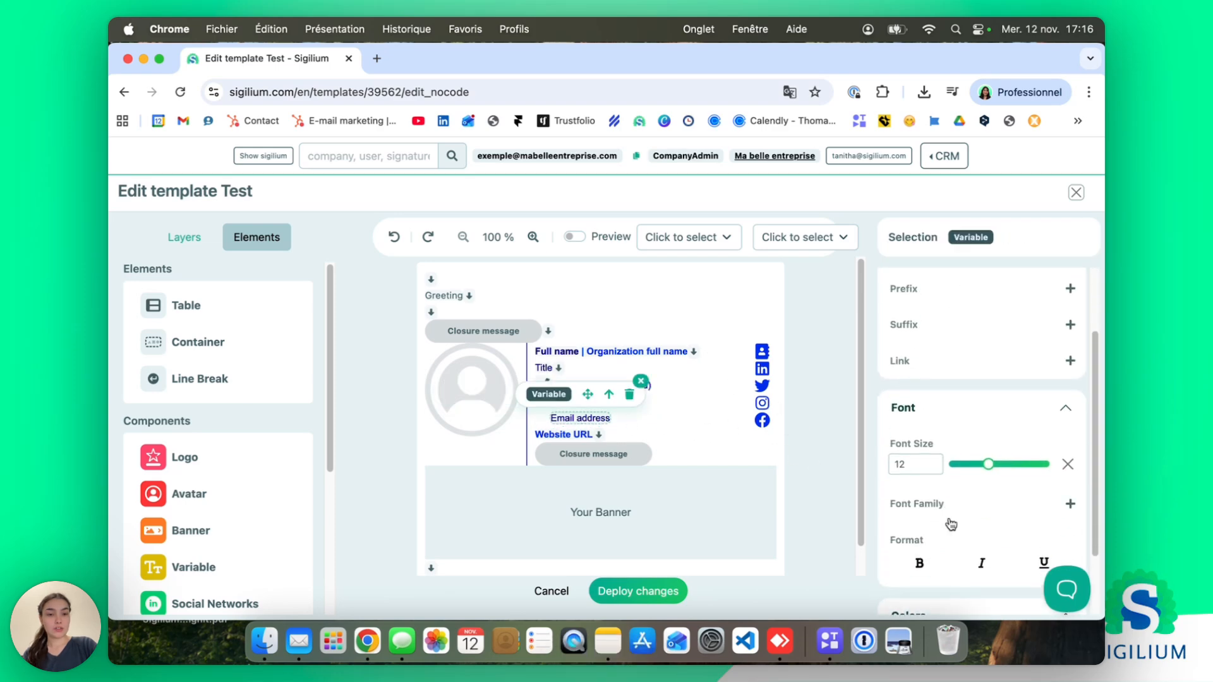
{"action": "left_click", "coordinate": [641, 382]}
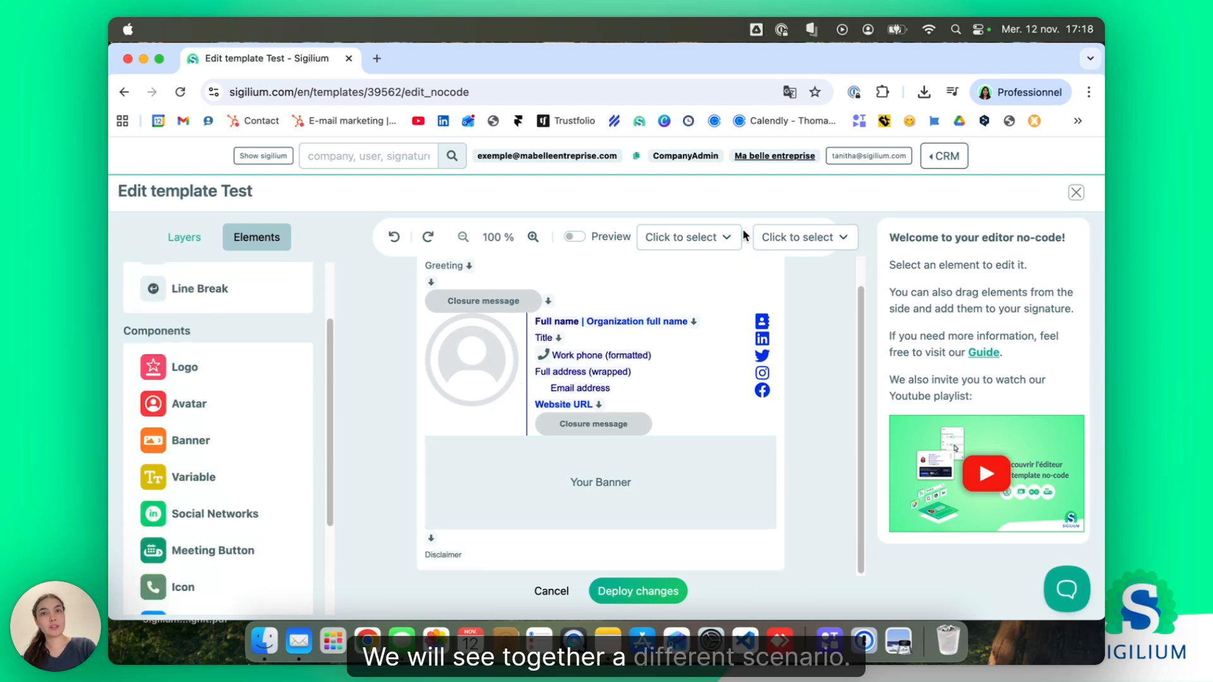
- Inspect the phone icon, the Work phone (formatted) variable and the parent cell they share
{"action": "left_click", "coordinate": [567, 355]}
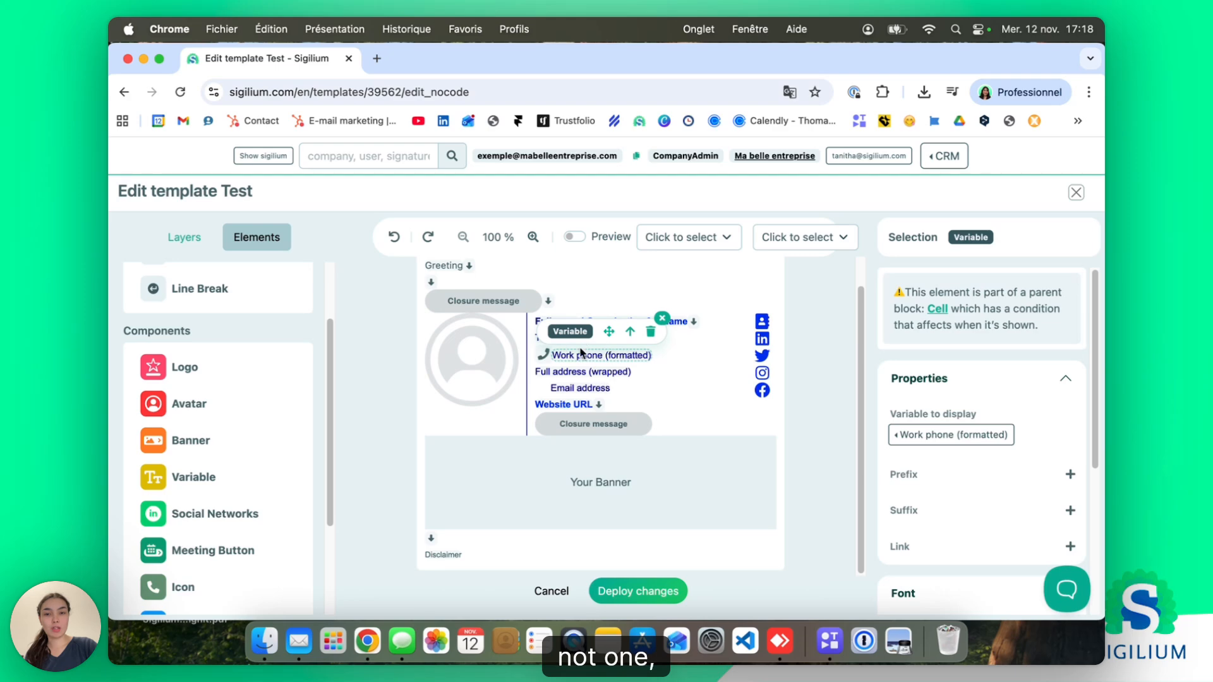
{"action": "left_click", "coordinate": [547, 358]}
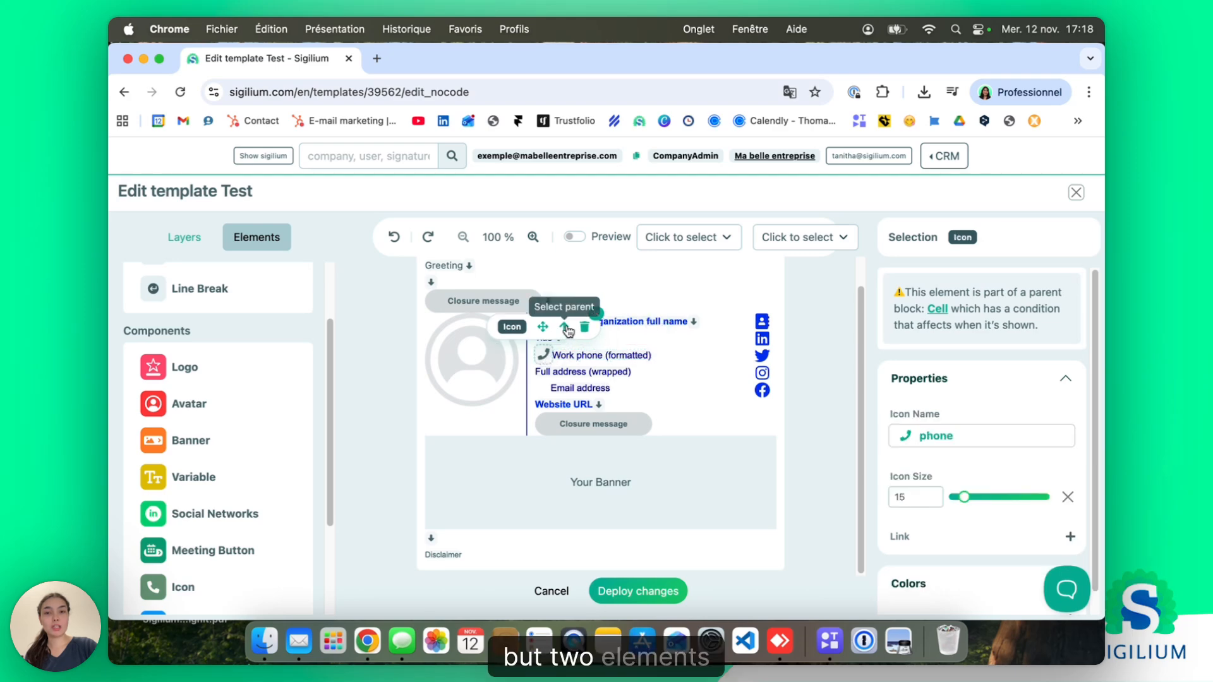
{"action": "left_click", "coordinate": [570, 328]}
{"action": "left_click", "coordinate": [568, 358]}
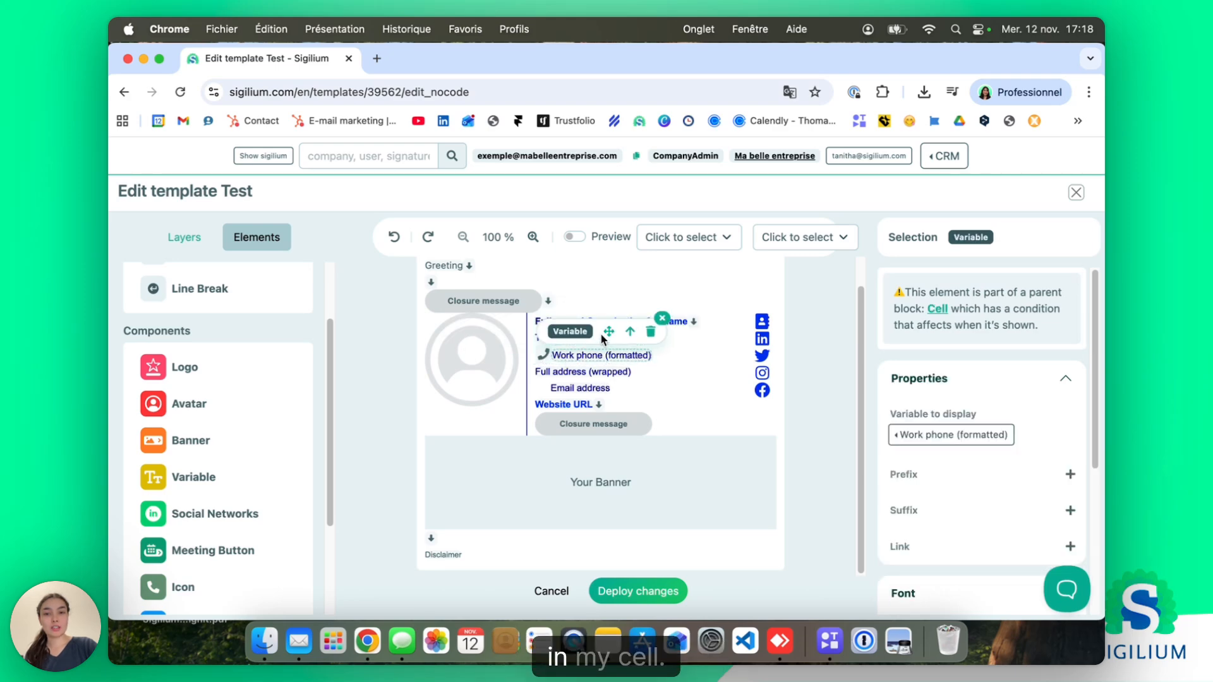
{"action": "left_click", "coordinate": [635, 328]}
{"action": "left_click", "coordinate": [545, 356]}
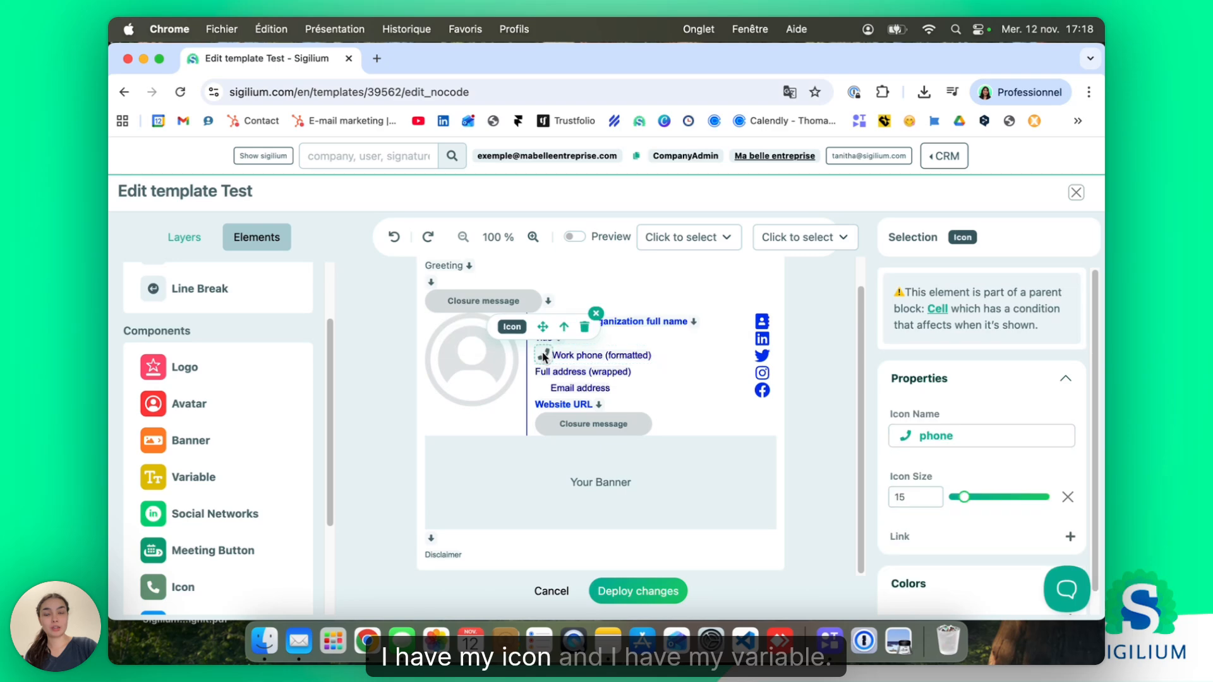
{"action": "left_click", "coordinate": [578, 357]}
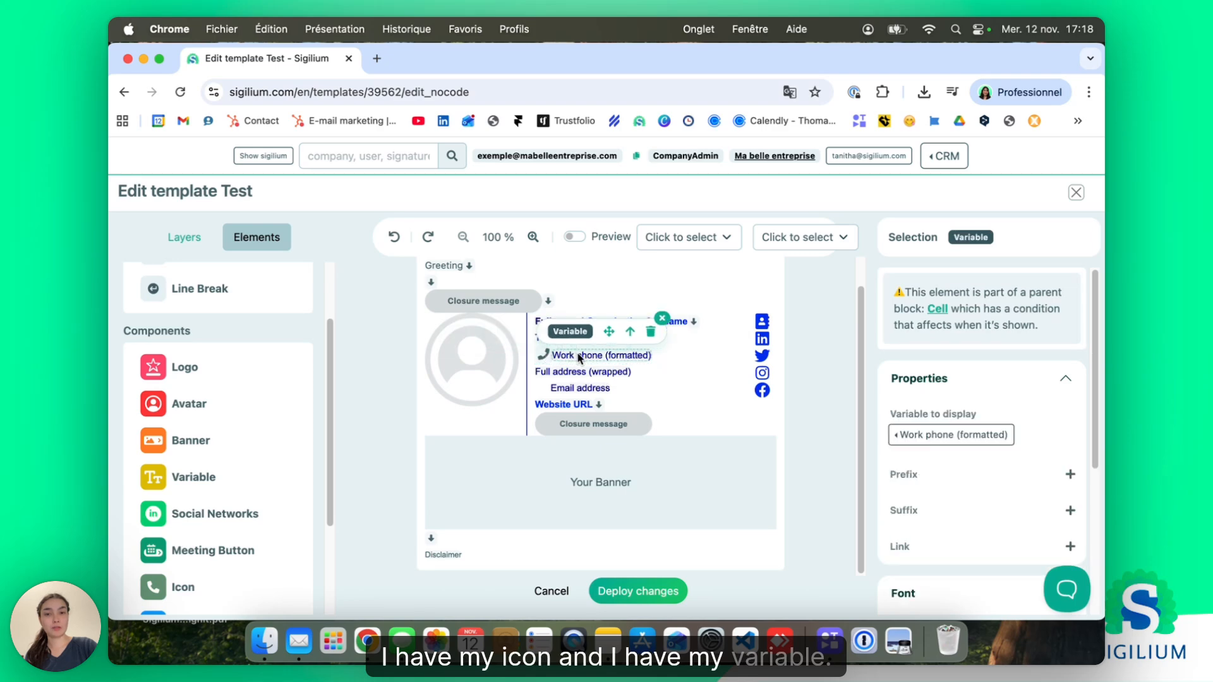
{"action": "left_click", "coordinate": [662, 319]}
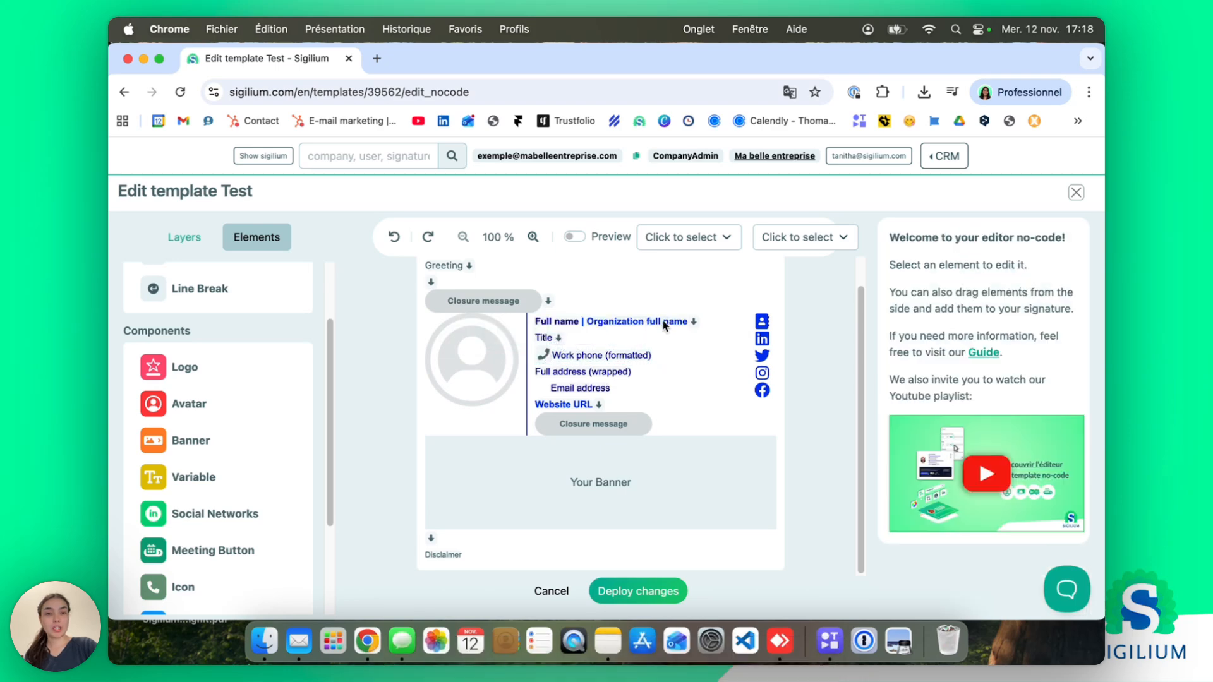
- Check the property, font and color settings of the Work phone (formatted) variable for a padding option
{"action": "left_click", "coordinate": [556, 355]}
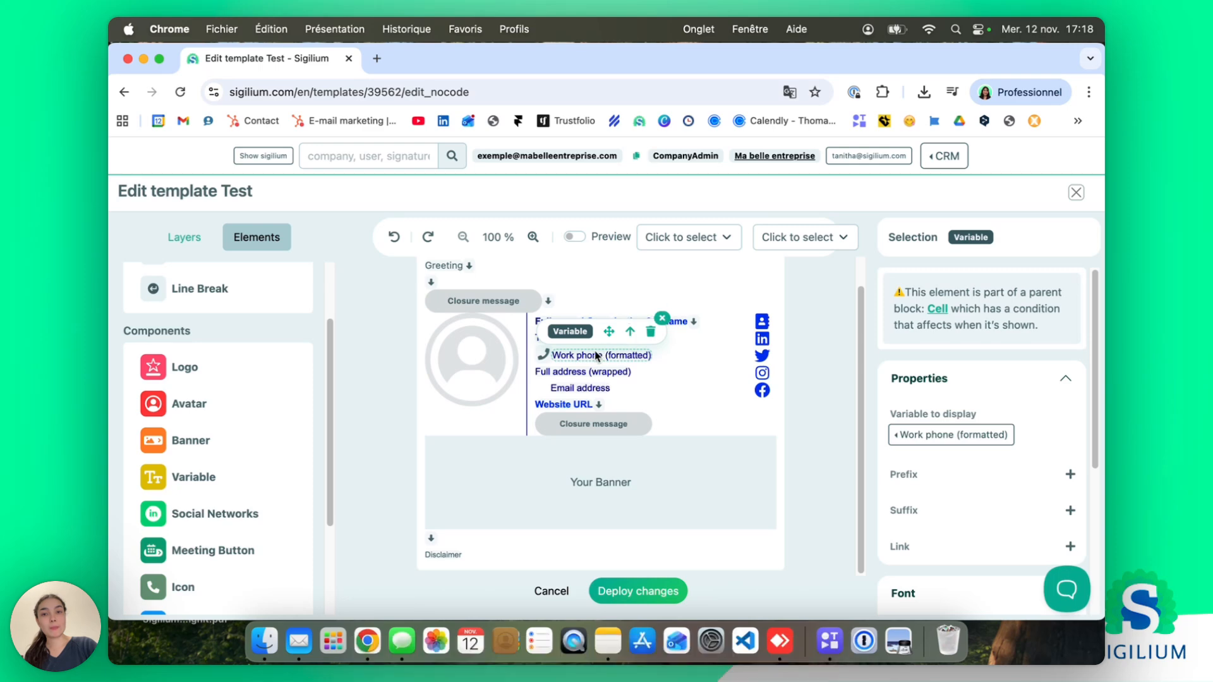
{"action": "scroll", "coordinate": [935, 400], "scroll_direction": "down", "scroll_amount": 4}
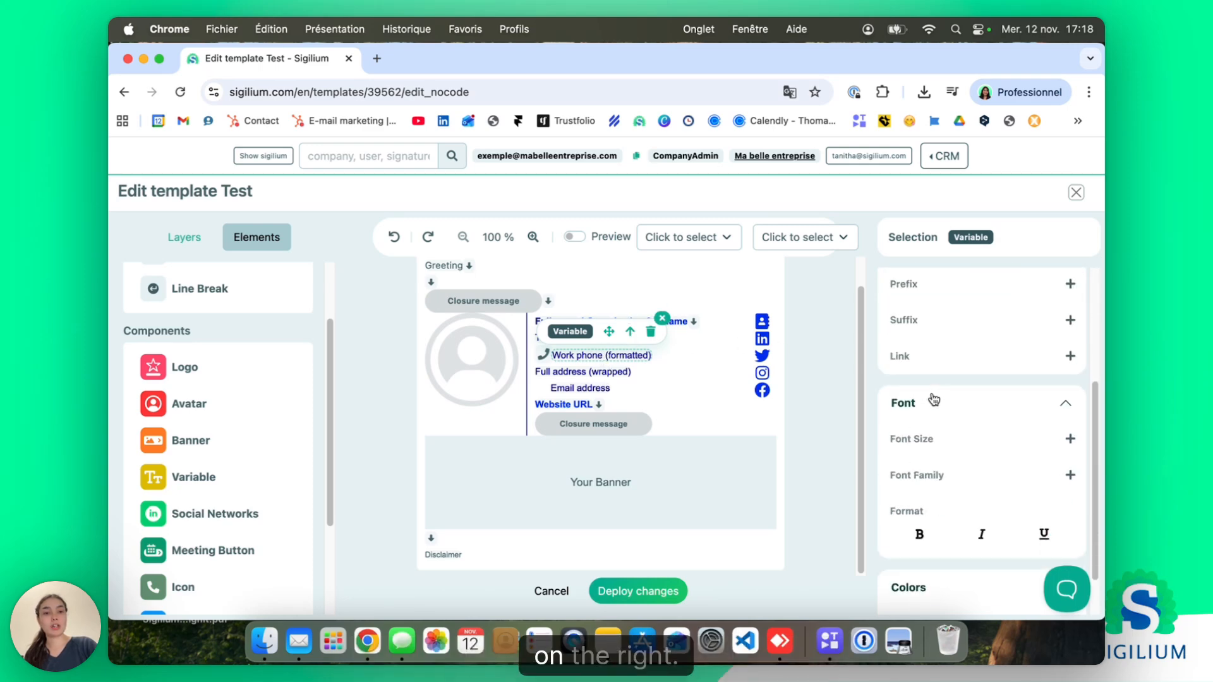
{"action": "scroll", "coordinate": [934, 400], "scroll_direction": "up", "scroll_amount": 3}
{"action": "scroll", "coordinate": [934, 400], "scroll_direction": "up", "scroll_amount": 2}
{"action": "scroll", "coordinate": [934, 399], "scroll_direction": "down", "scroll_amount": 4}
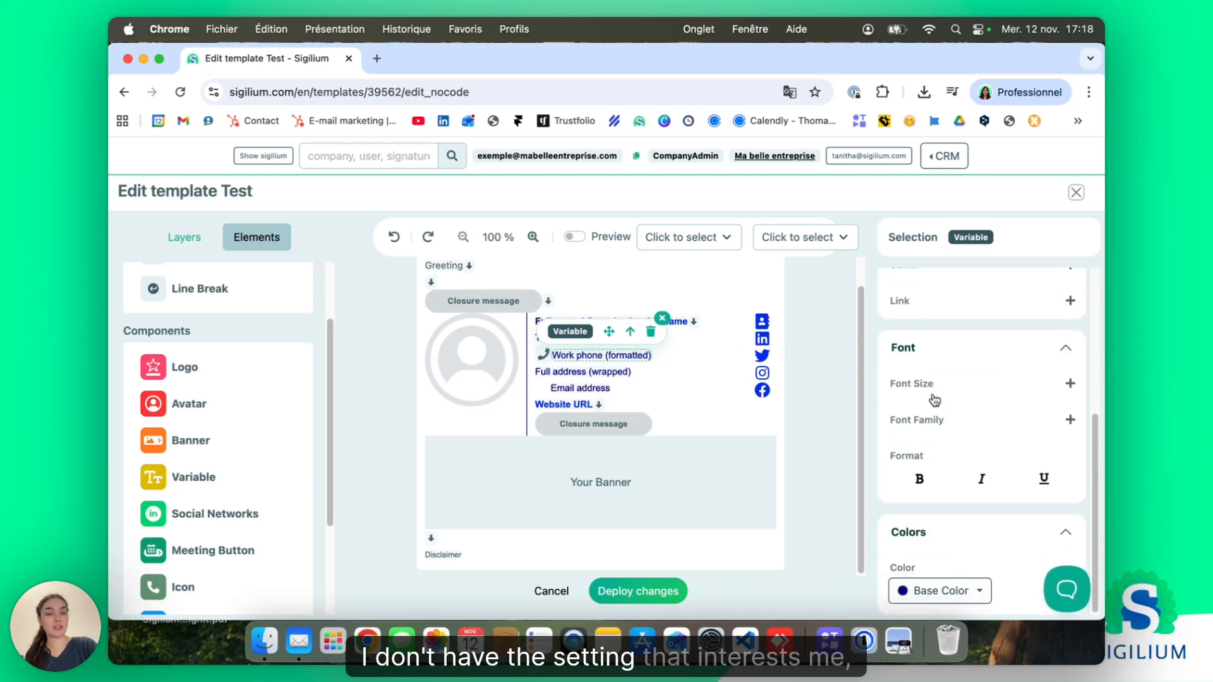
{"action": "scroll", "coordinate": [934, 400], "scroll_direction": "up", "scroll_amount": 4}
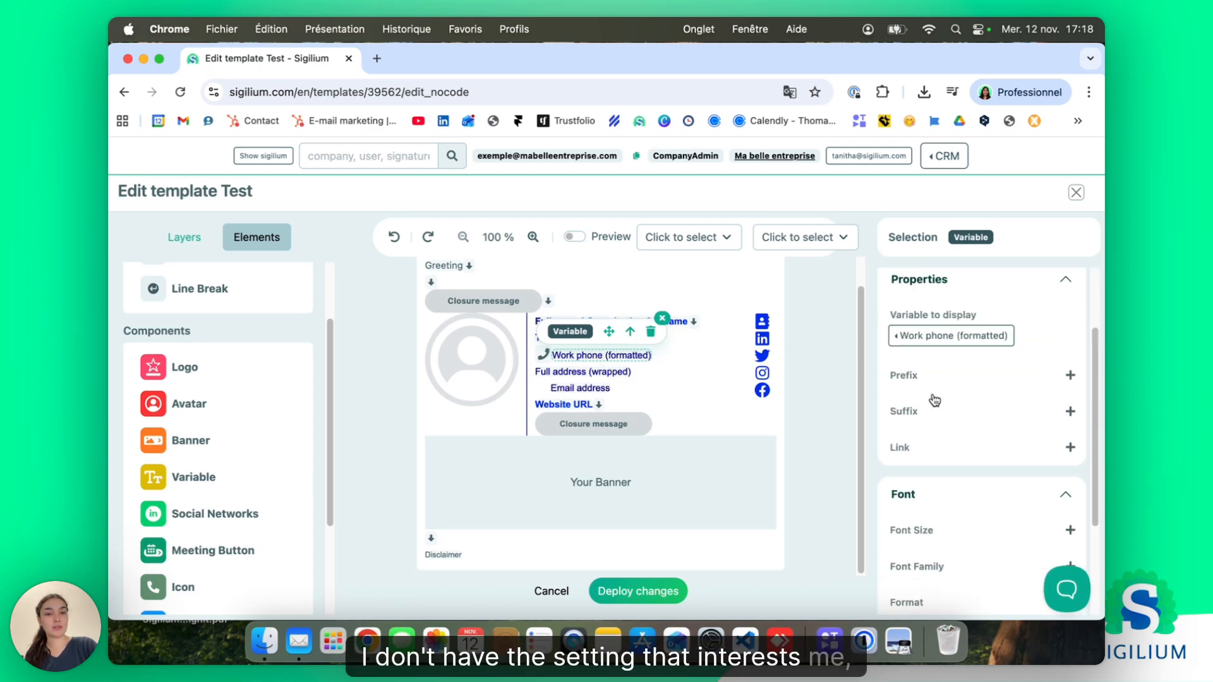
- Try a left padding of 20 on the cell holding the phone icon and Work phone variable, and remove it
{"action": "left_click", "coordinate": [630, 332]}
{"action": "scroll", "coordinate": [993, 393], "scroll_direction": "down", "scroll_amount": 6}
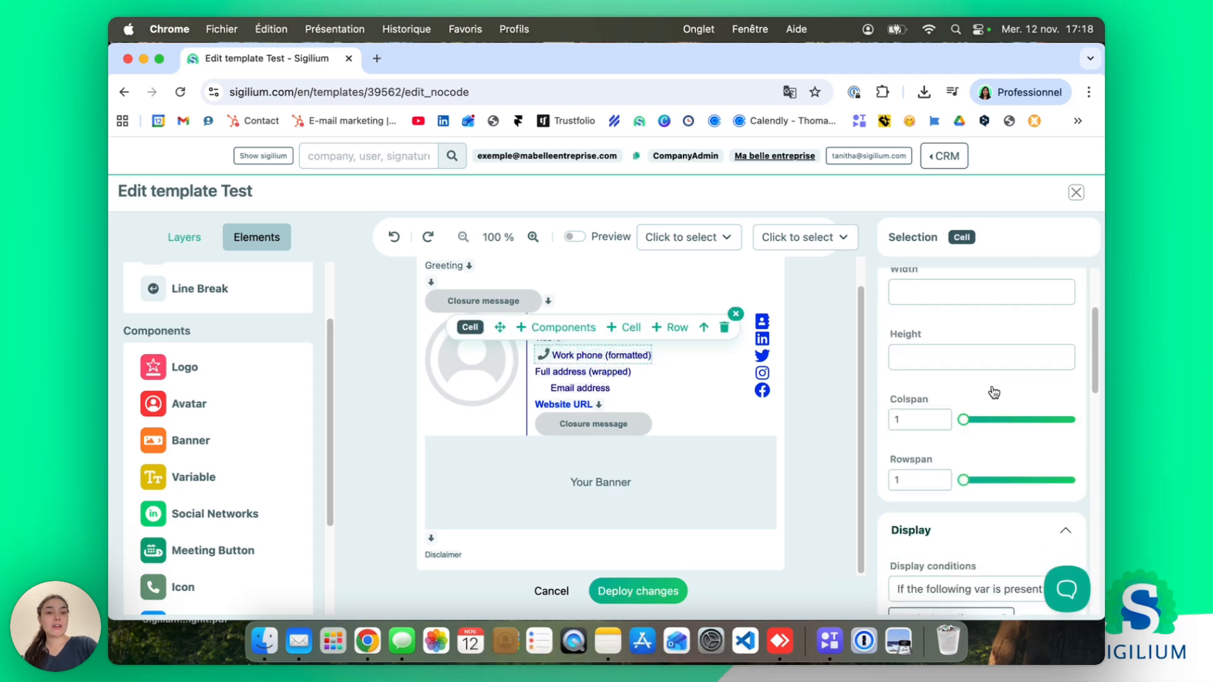
{"action": "left_click", "coordinate": [928, 437]}
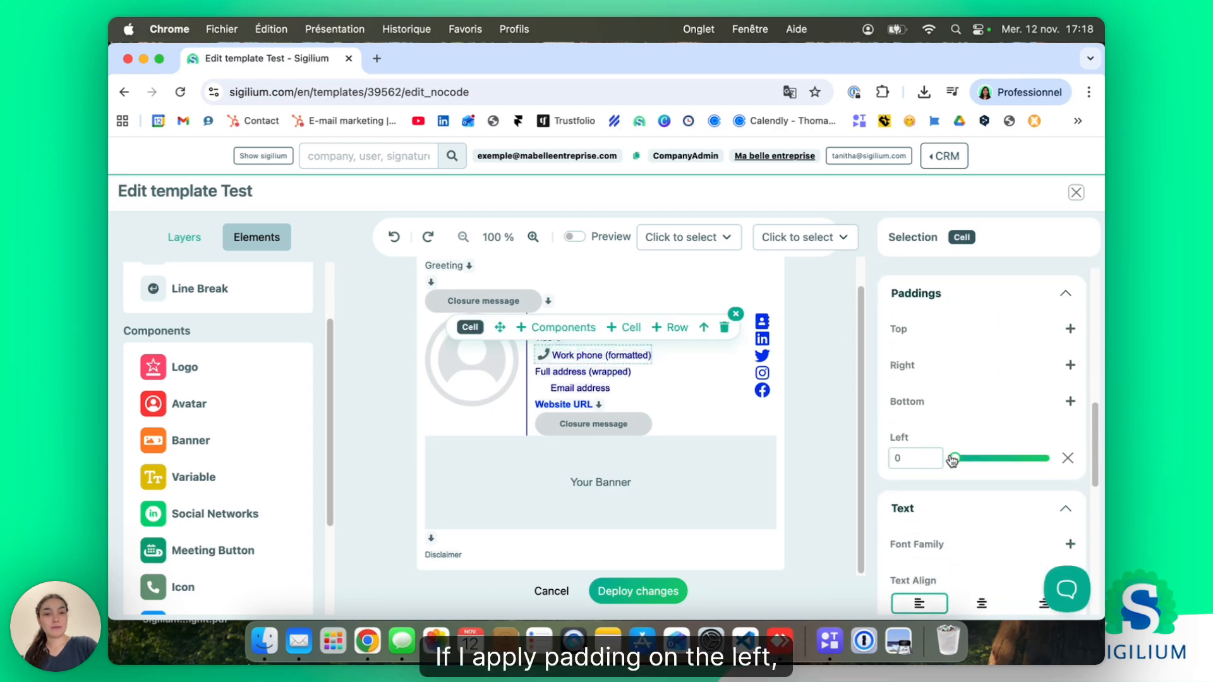
{"action": "left_click_drag", "start_coordinate": [952, 460], "coordinate": [1015, 455]}
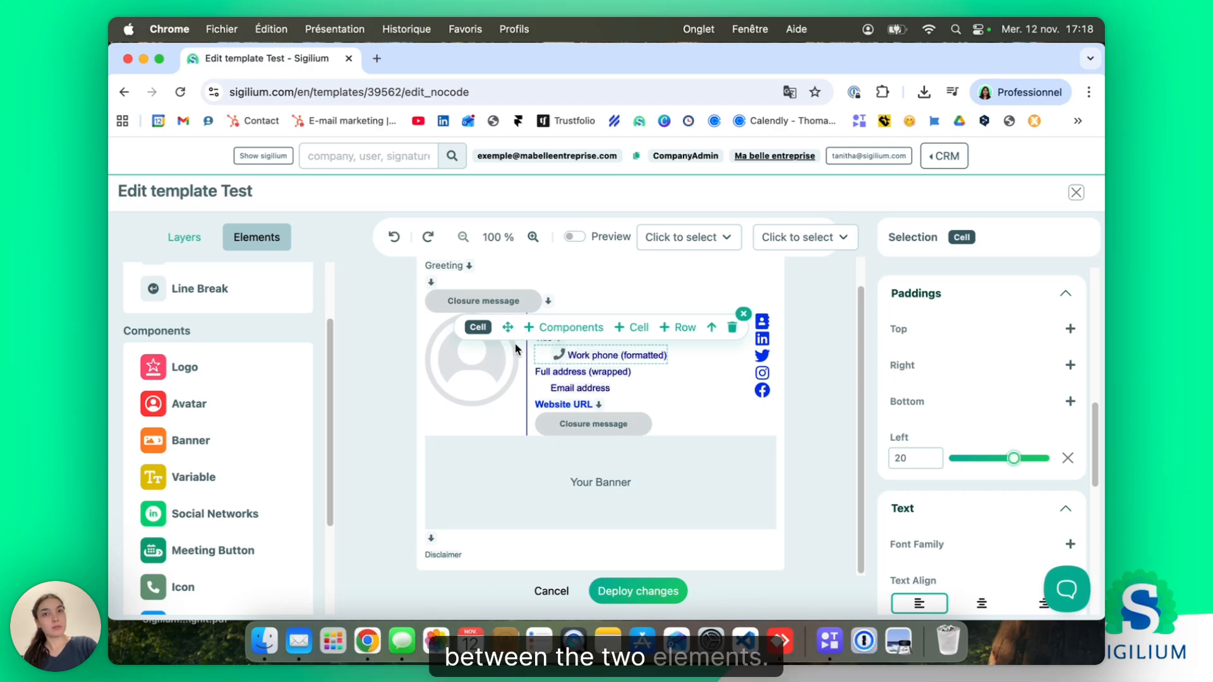
{"action": "left_click", "coordinate": [1068, 458]}
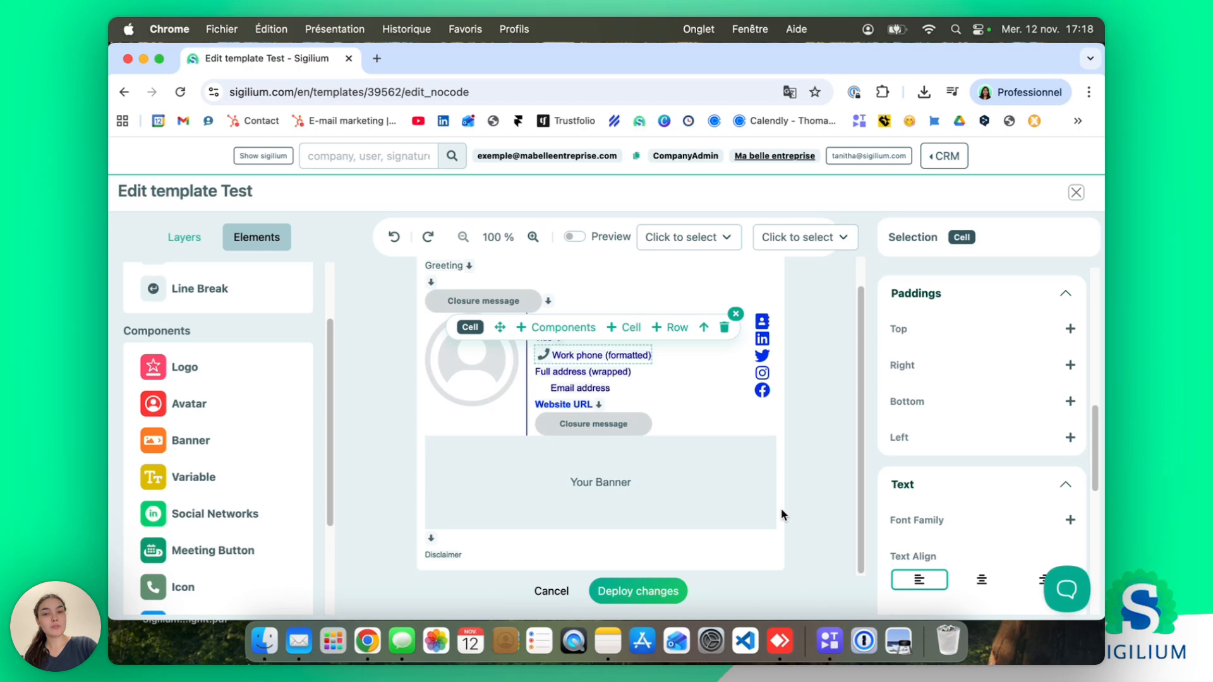
{"action": "left_click", "coordinate": [735, 314]}
- Delete the phone icon in front of the Work phone (formatted) variable
{"action": "left_click", "coordinate": [559, 358]}
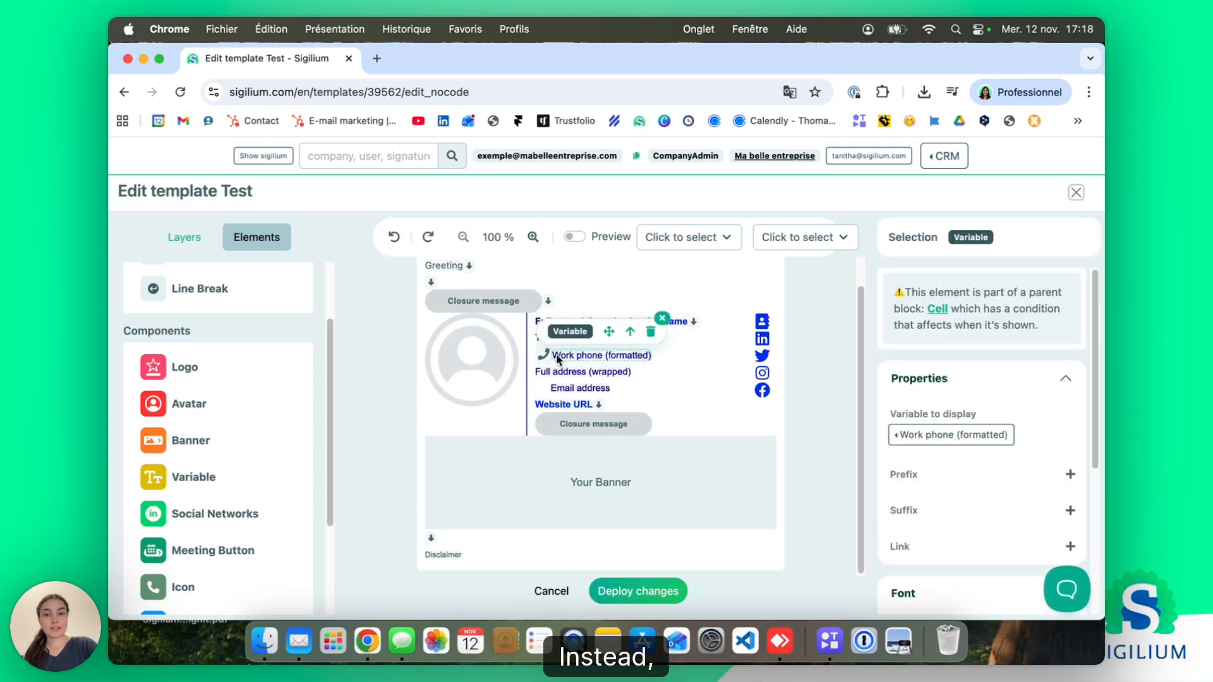
{"action": "left_click", "coordinate": [542, 355]}
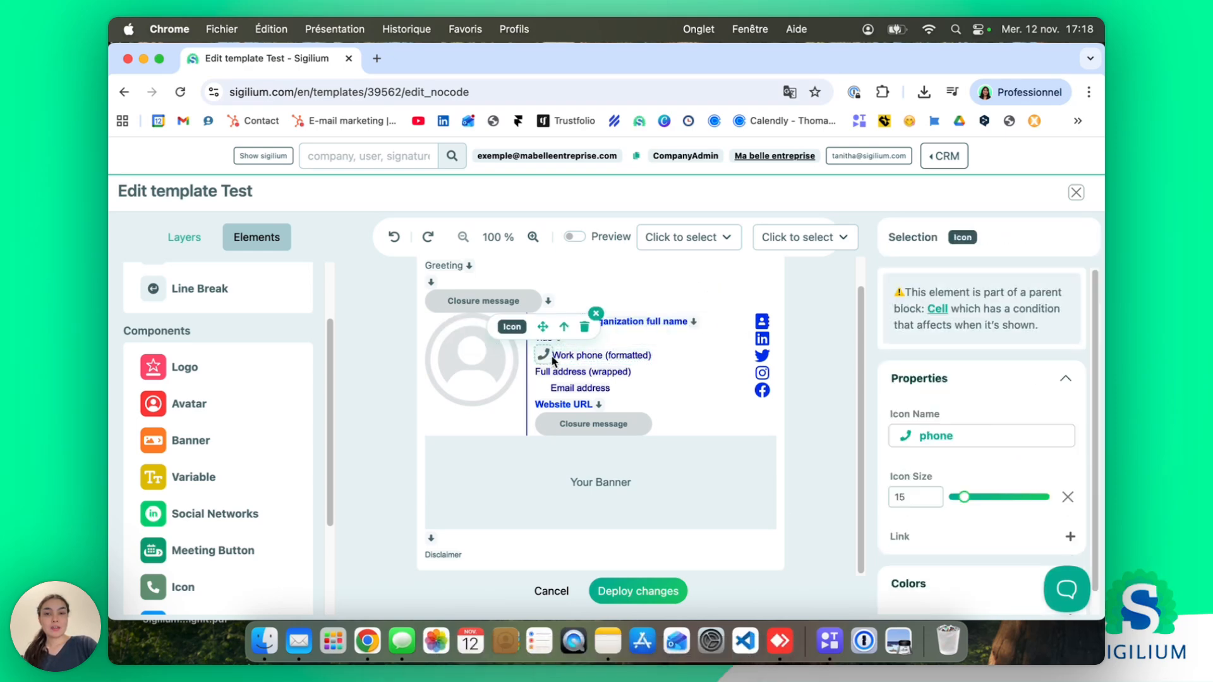
{"action": "left_click", "coordinate": [553, 359]}
{"action": "left_click", "coordinate": [539, 358]}
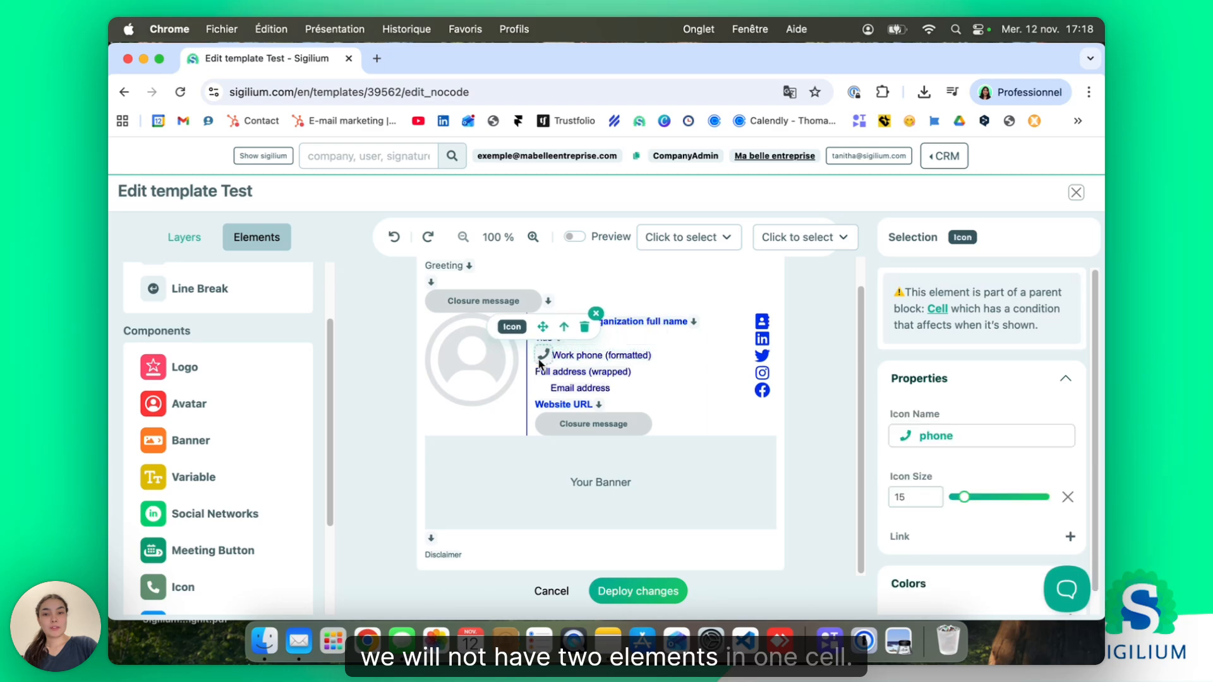
{"action": "left_click", "coordinate": [584, 327]}
- Add a new cell to the left of the cell holding the Work phone (formatted) variable
{"action": "left_click", "coordinate": [560, 354]}
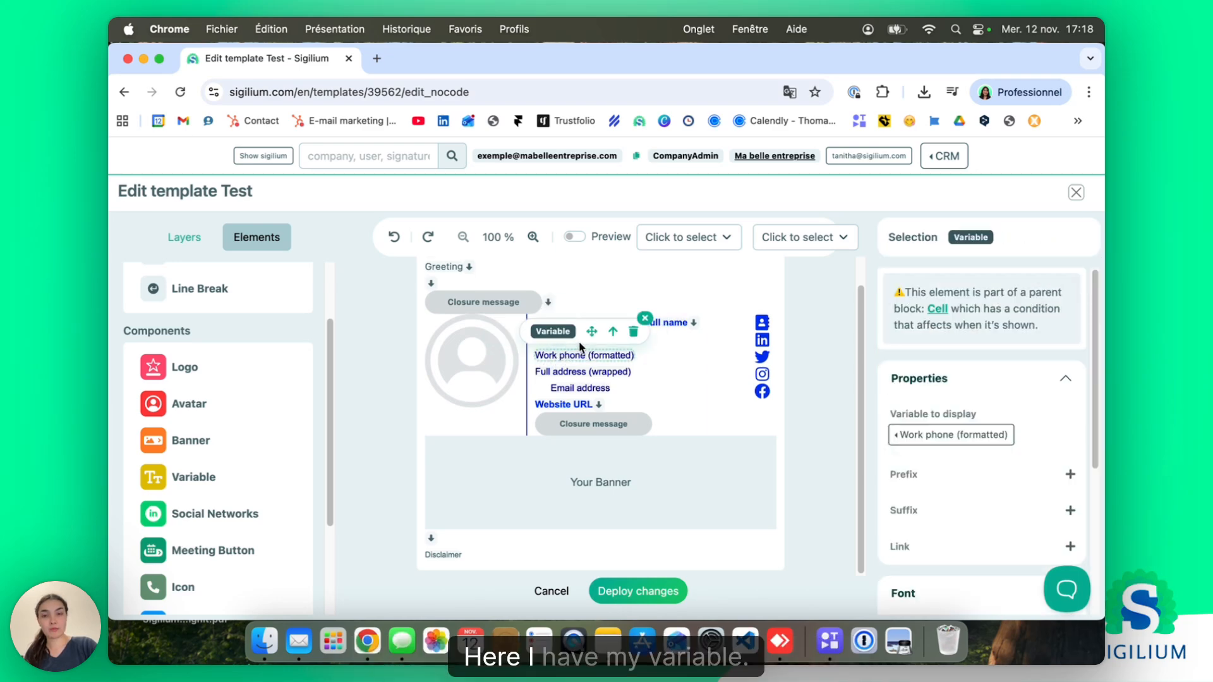
{"action": "left_click", "coordinate": [612, 331]}
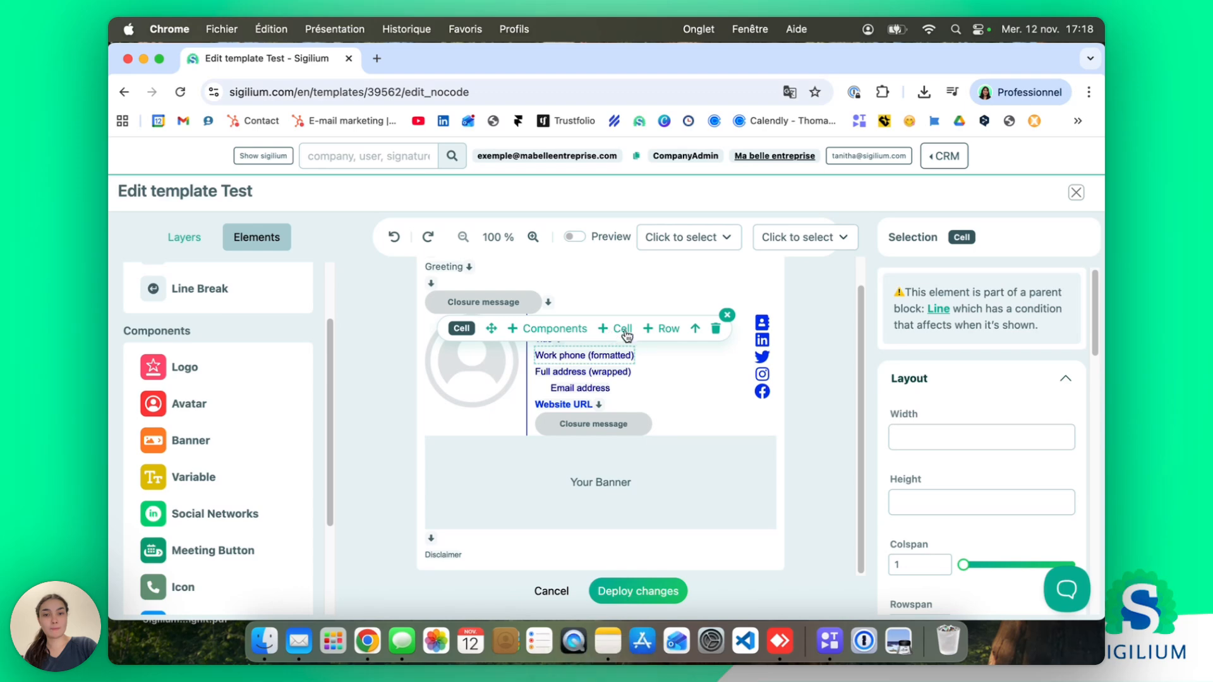
{"action": "left_click", "coordinate": [618, 332]}
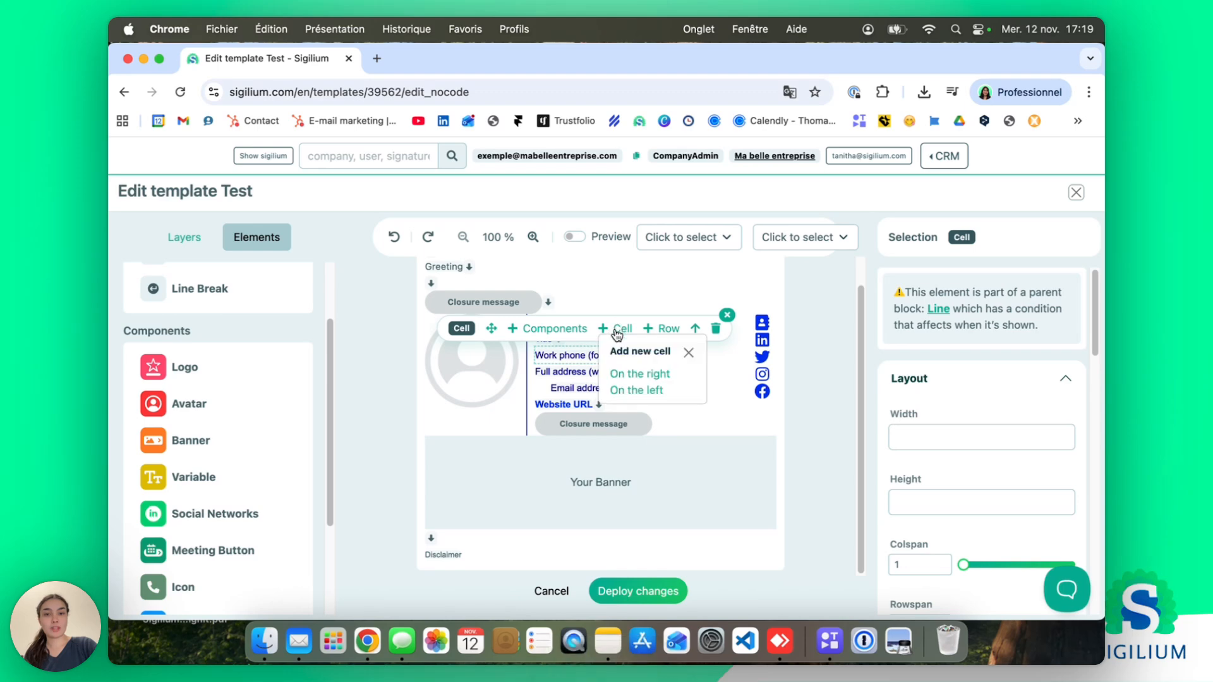
{"action": "left_click", "coordinate": [625, 390]}
{"action": "left_click", "coordinate": [576, 358]}
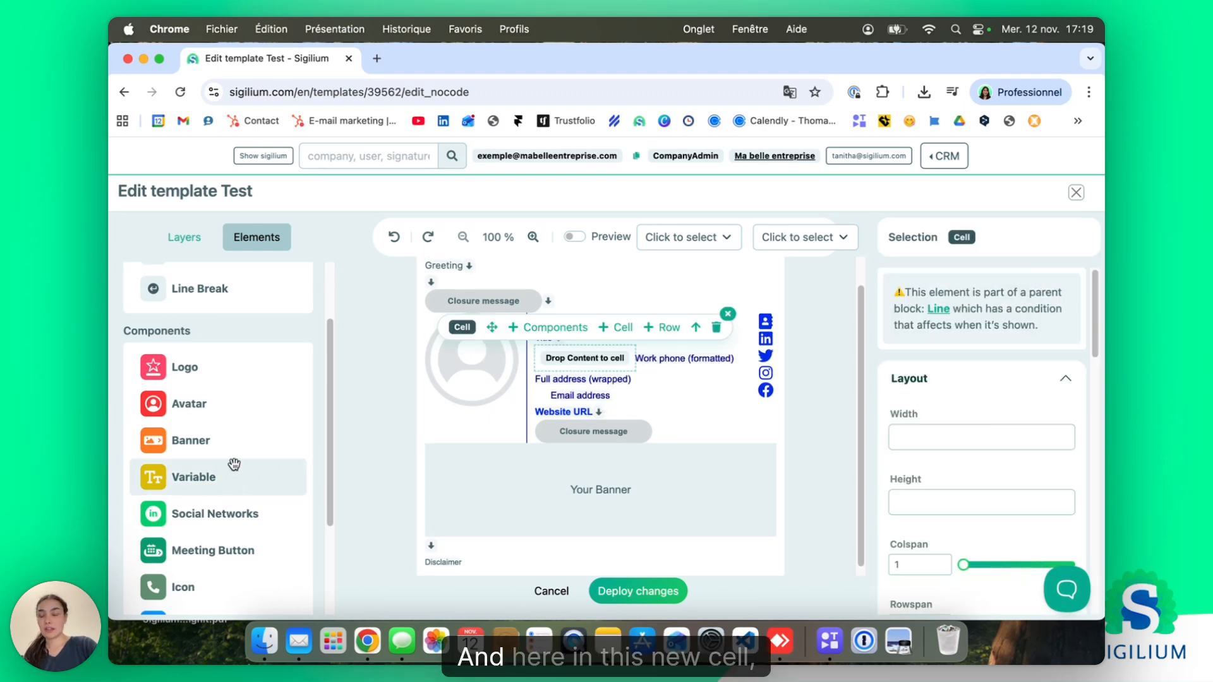
- Place a phone icon in the new empty cell before the Work phone (formatted) variable and give it the Base Color
{"action": "scroll", "coordinate": [234, 465], "scroll_direction": "down", "scroll_amount": 2}
{"action": "scroll", "coordinate": [235, 465], "scroll_direction": "down", "scroll_amount": 1}
{"action": "left_click_drag", "start_coordinate": [184, 491], "coordinate": [579, 373]}
{"action": "left_click", "coordinate": [547, 355]}
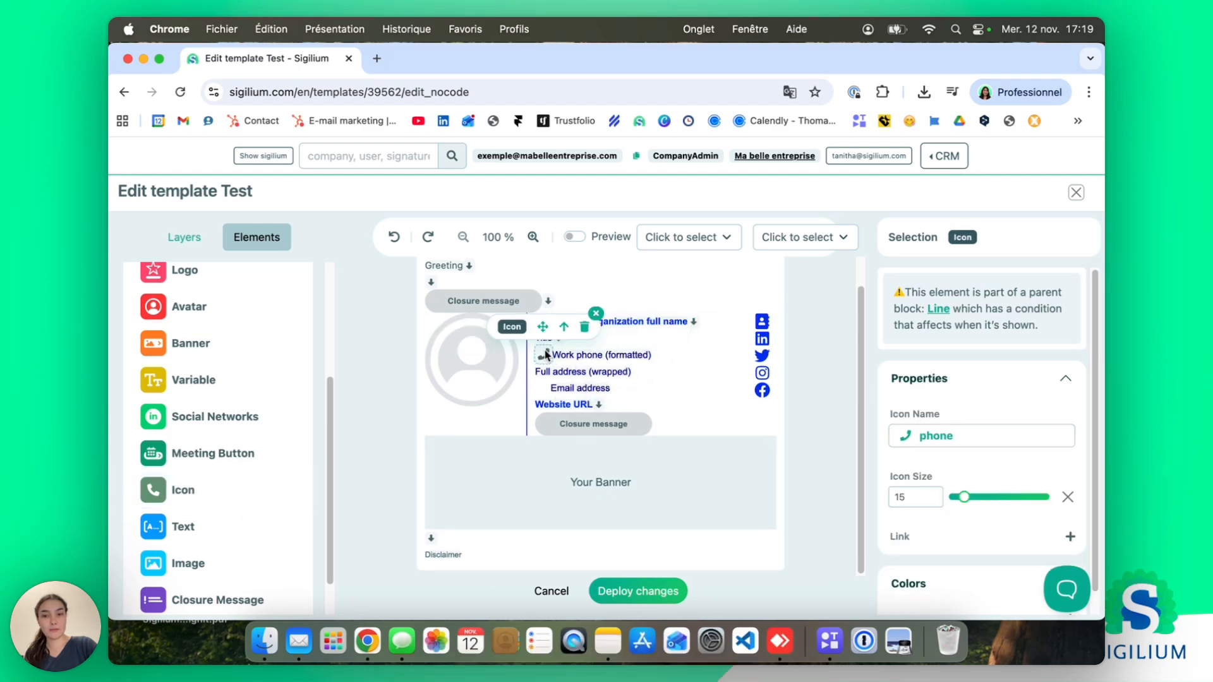
{"action": "scroll", "coordinate": [1010, 426], "scroll_direction": "down", "scroll_amount": 1}
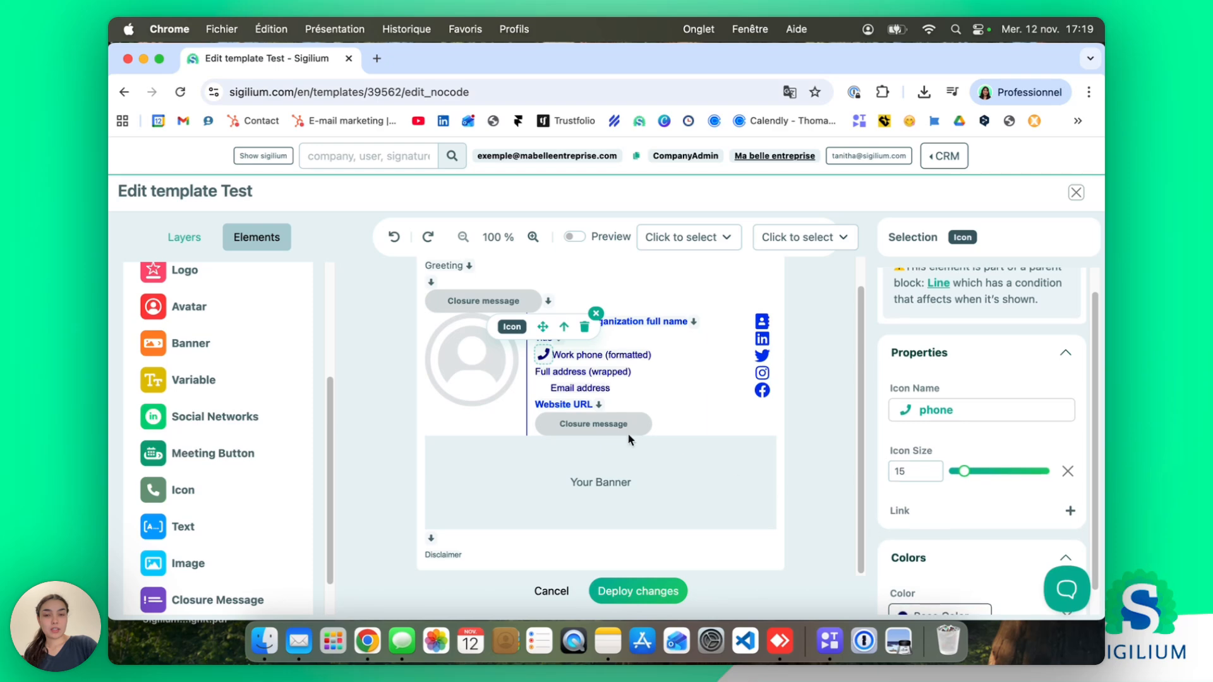
{"action": "left_click", "coordinate": [537, 358]}
{"action": "left_click", "coordinate": [542, 358]}
{"action": "left_click", "coordinate": [544, 357]}
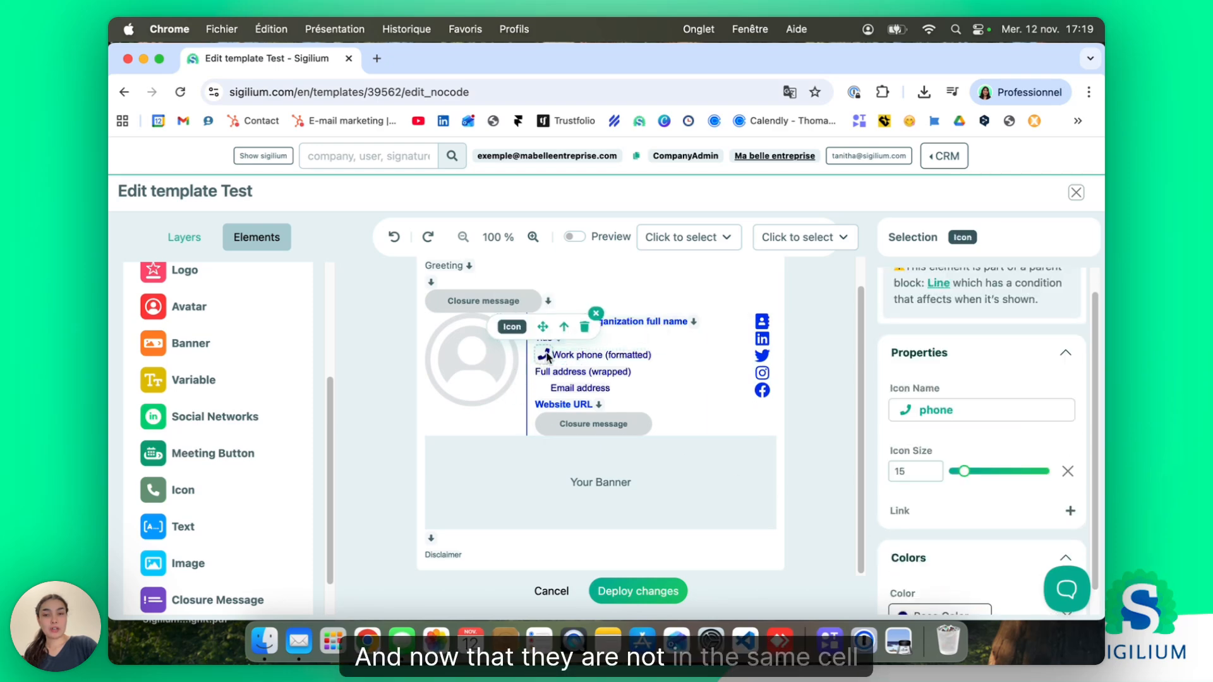
{"action": "left_click", "coordinate": [565, 357]}
{"action": "left_click", "coordinate": [544, 357]}
{"action": "left_click", "coordinate": [564, 358]}
{"action": "left_click", "coordinate": [545, 358]}
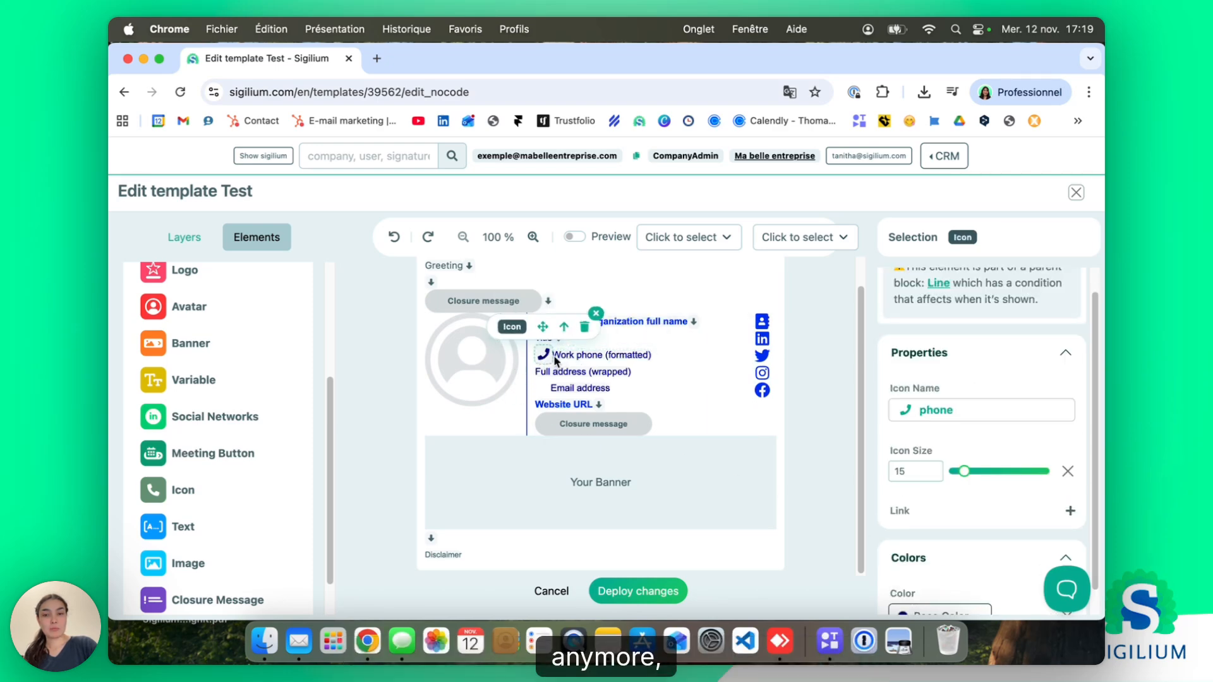
- Set a left padding of 20 on the cell containing the Work phone (formatted) variable and deselect the cell
{"action": "left_click", "coordinate": [576, 359]}
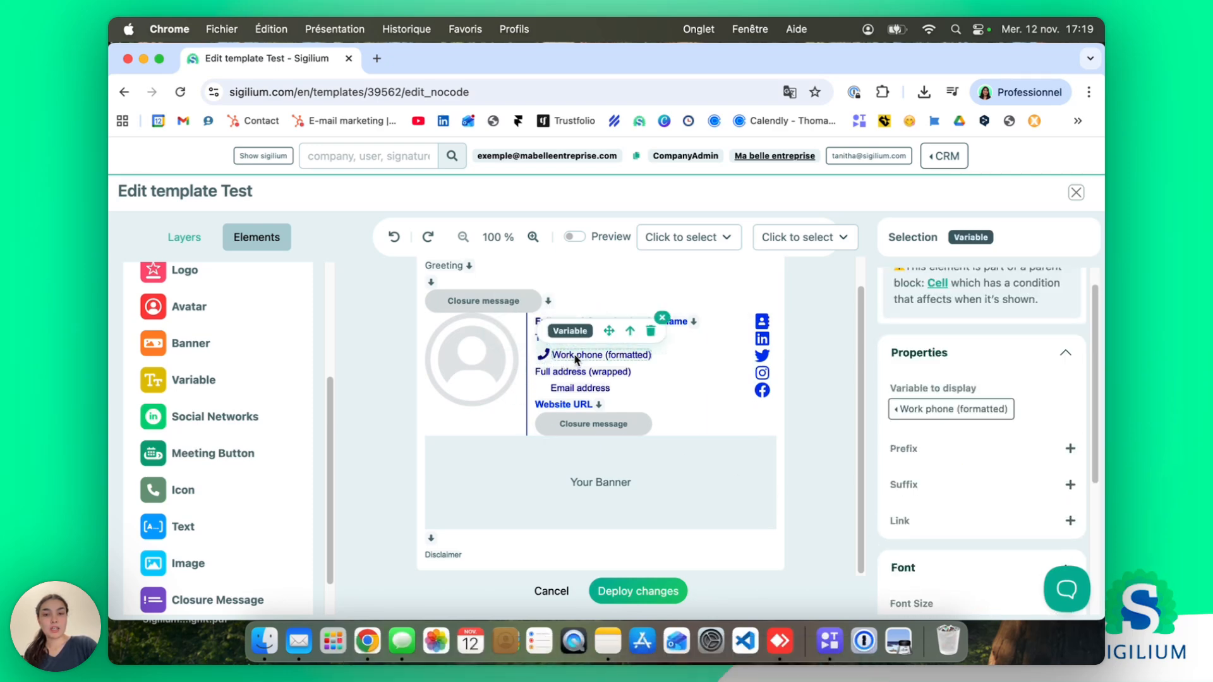
{"action": "left_click", "coordinate": [630, 331]}
{"action": "scroll", "coordinate": [960, 409], "scroll_direction": "down", "scroll_amount": 5}
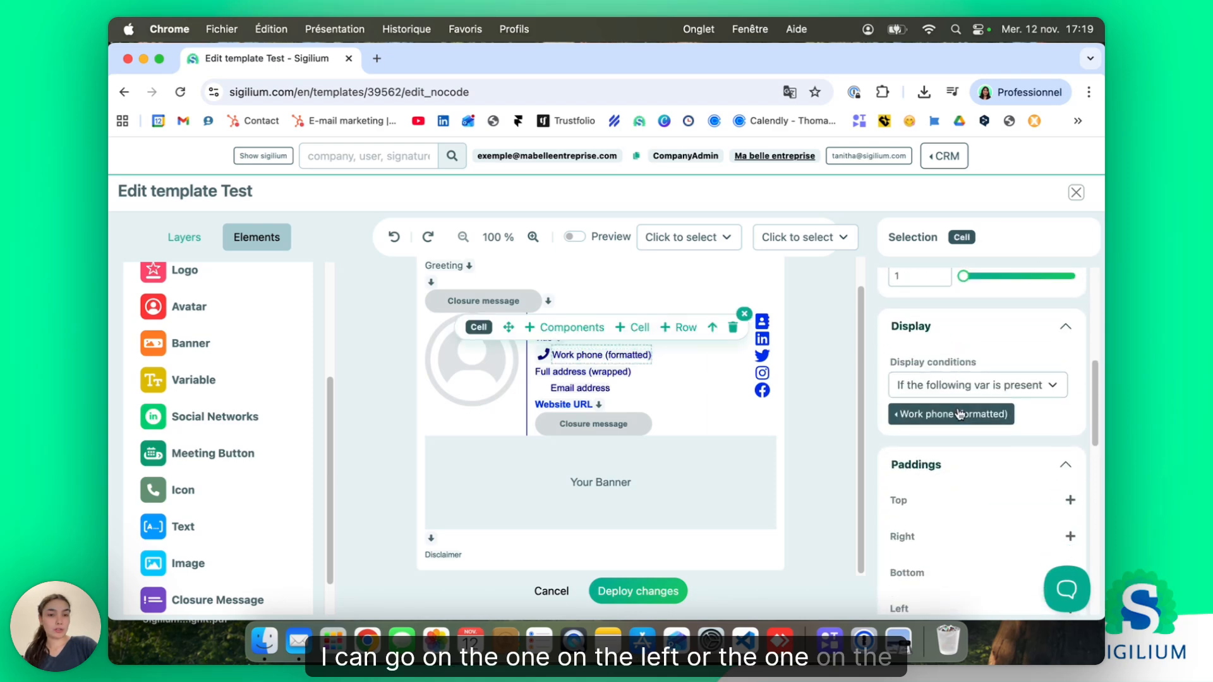
{"action": "scroll", "coordinate": [958, 414], "scroll_direction": "down", "scroll_amount": 6}
{"action": "scroll", "coordinate": [953, 411], "scroll_direction": "up", "scroll_amount": 3}
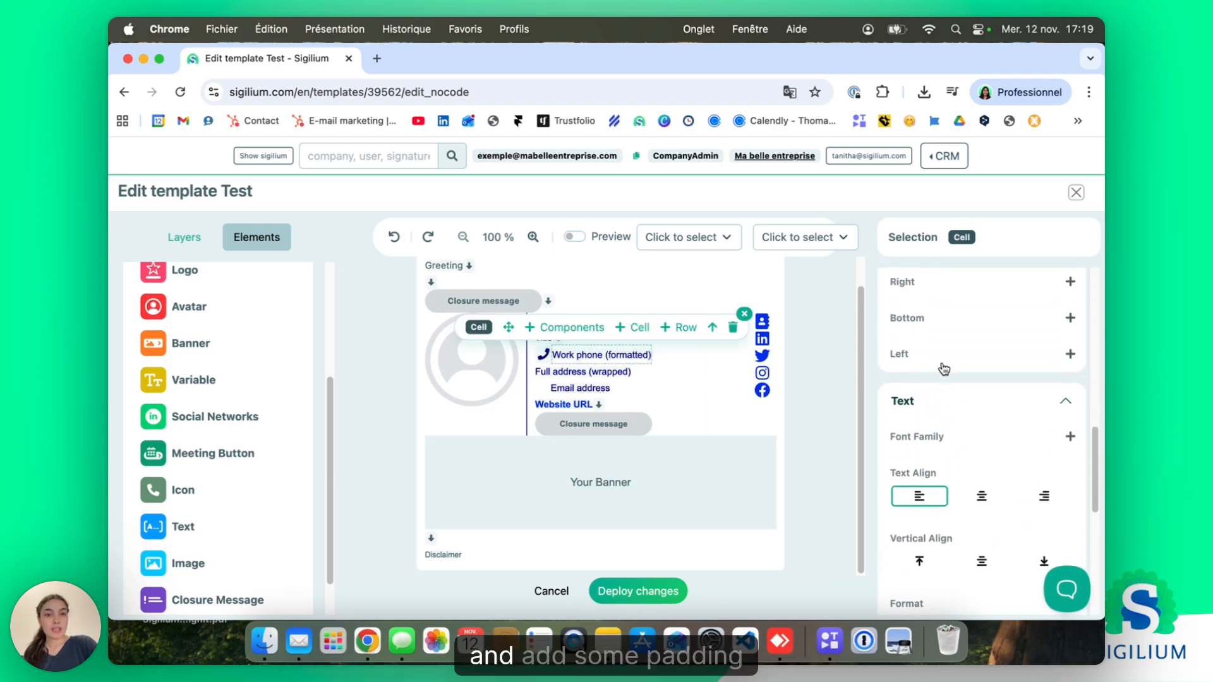
{"action": "left_click", "coordinate": [943, 369]}
{"action": "left_click_drag", "start_coordinate": [935, 375], "coordinate": [1015, 374]}
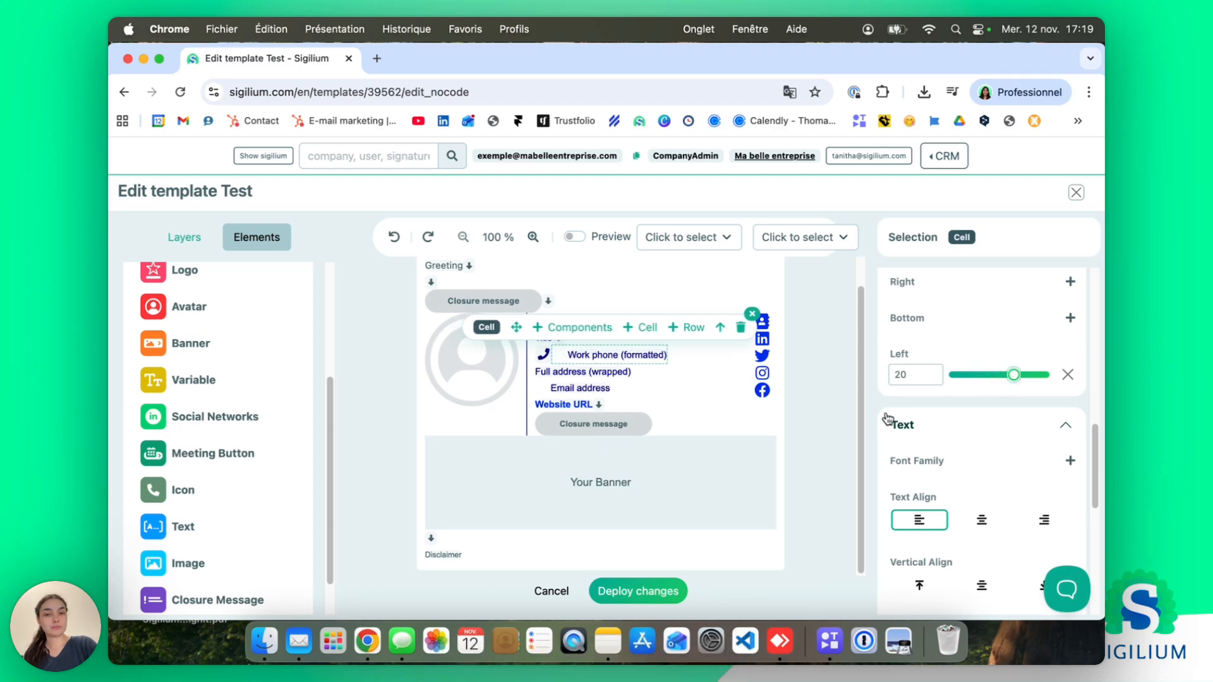
{"action": "left_click", "coordinate": [751, 316]}
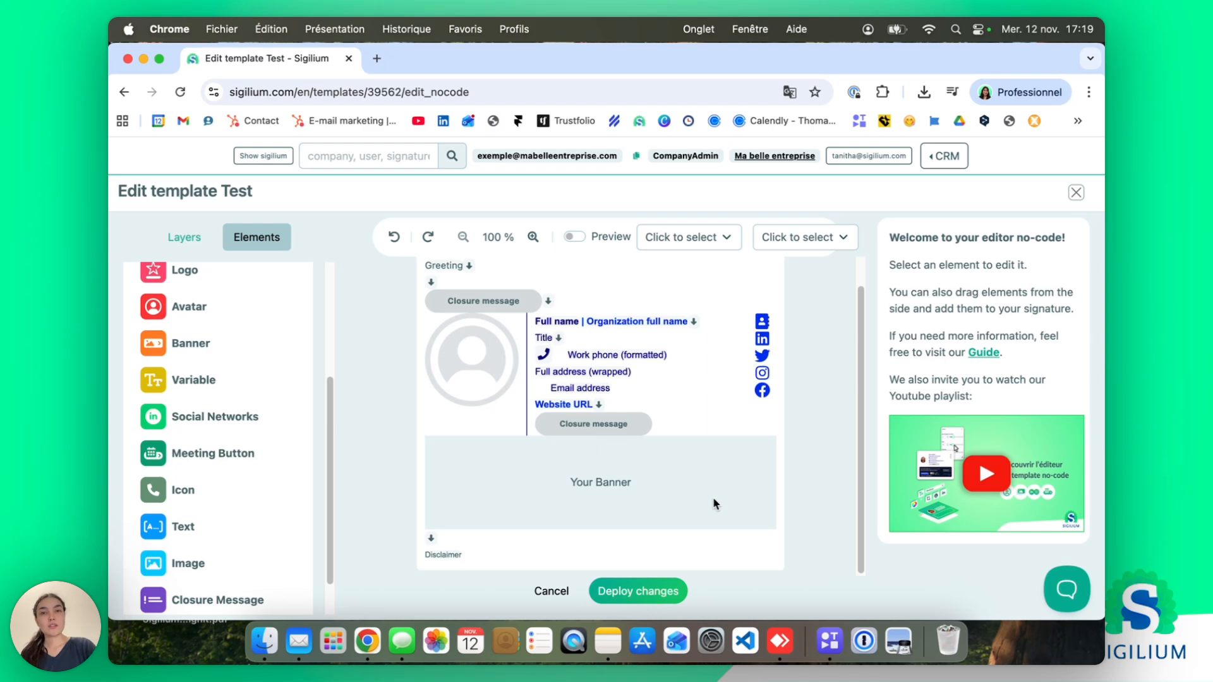